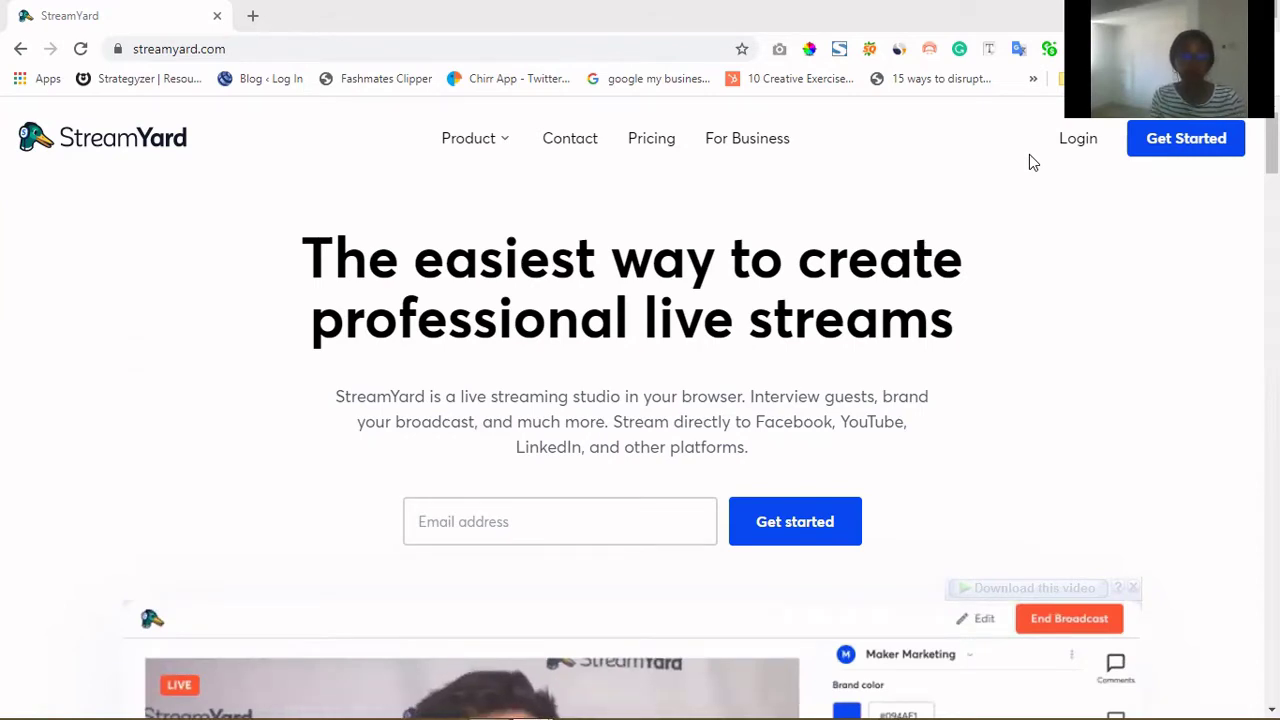
Open the Why StreamYard product page and review its features, target audiences and trusted brands sections
left_click(470, 140)
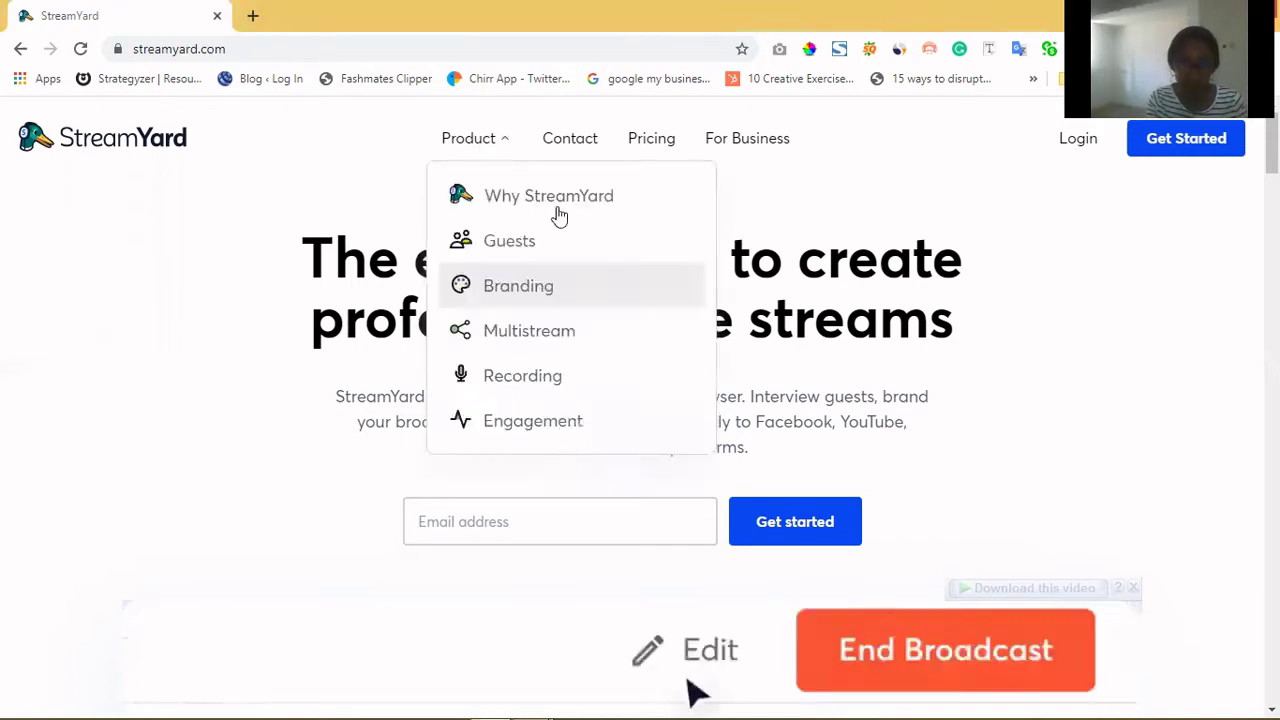
left_click(557, 214)
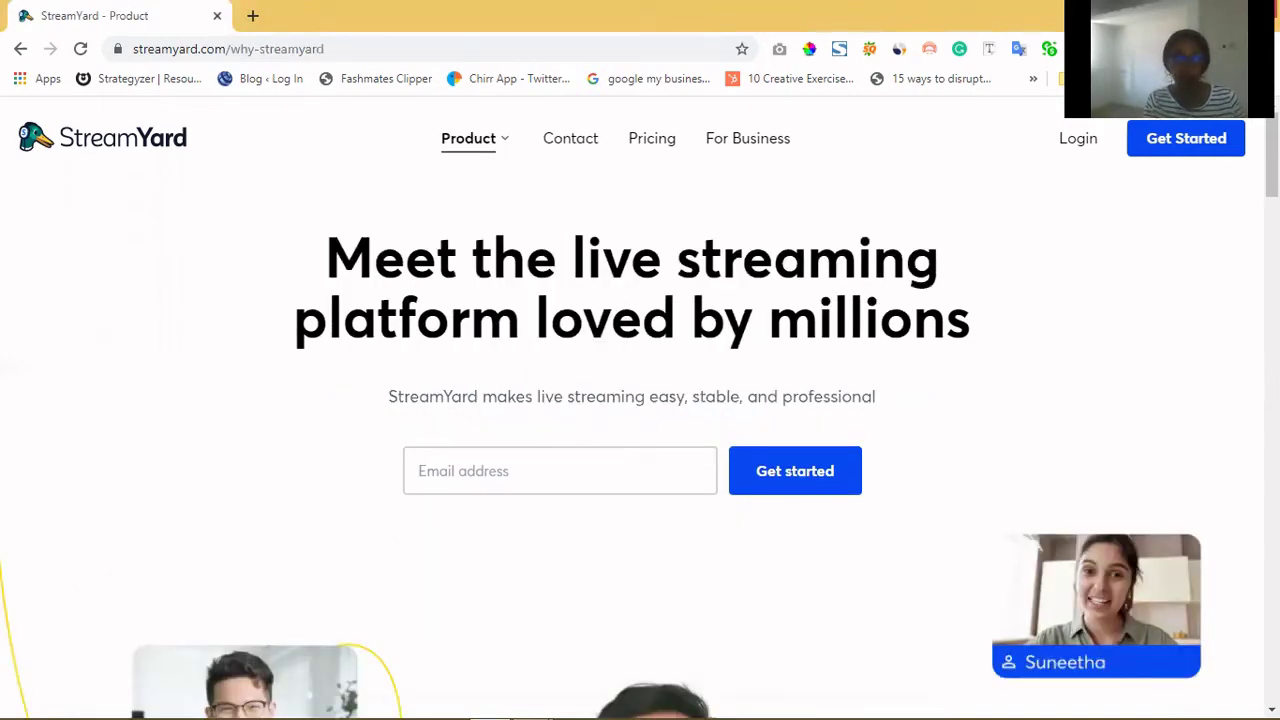
scroll(640, 400, "down", 8)
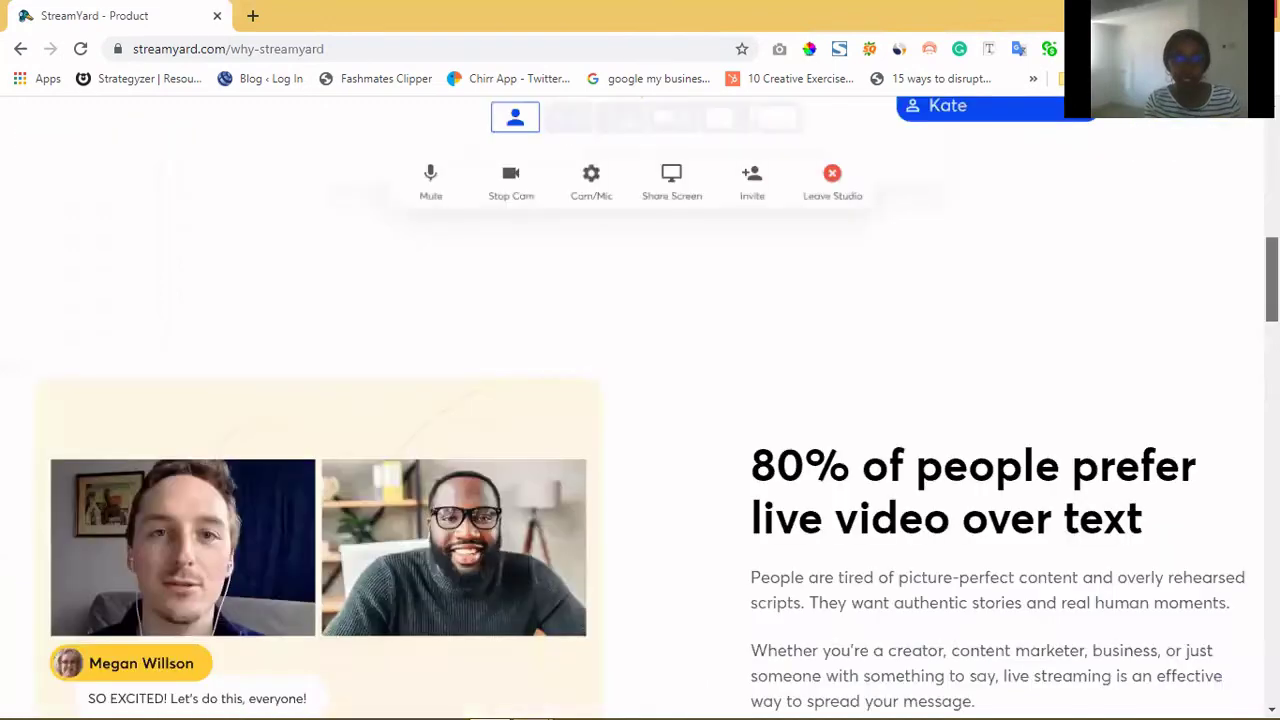
scroll(640, 400, "down", 2)
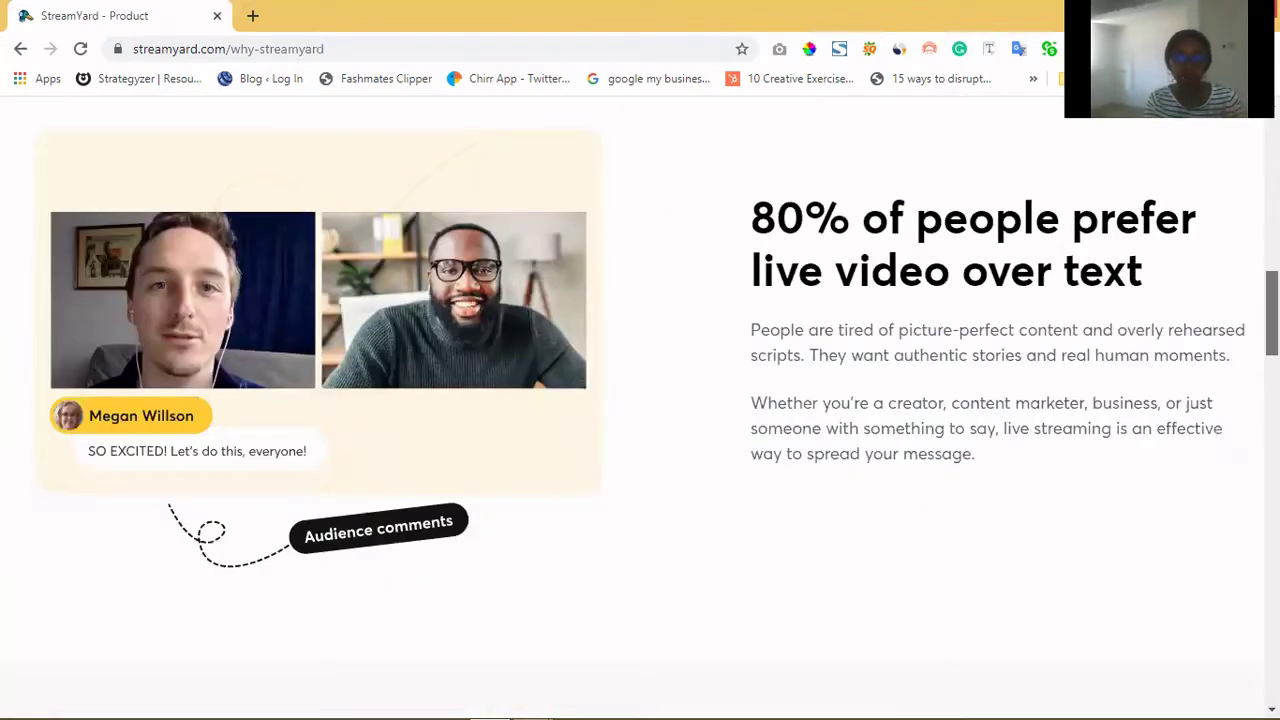
scroll(640, 400, "down", 1)
scroll(640, 400, "down", 2)
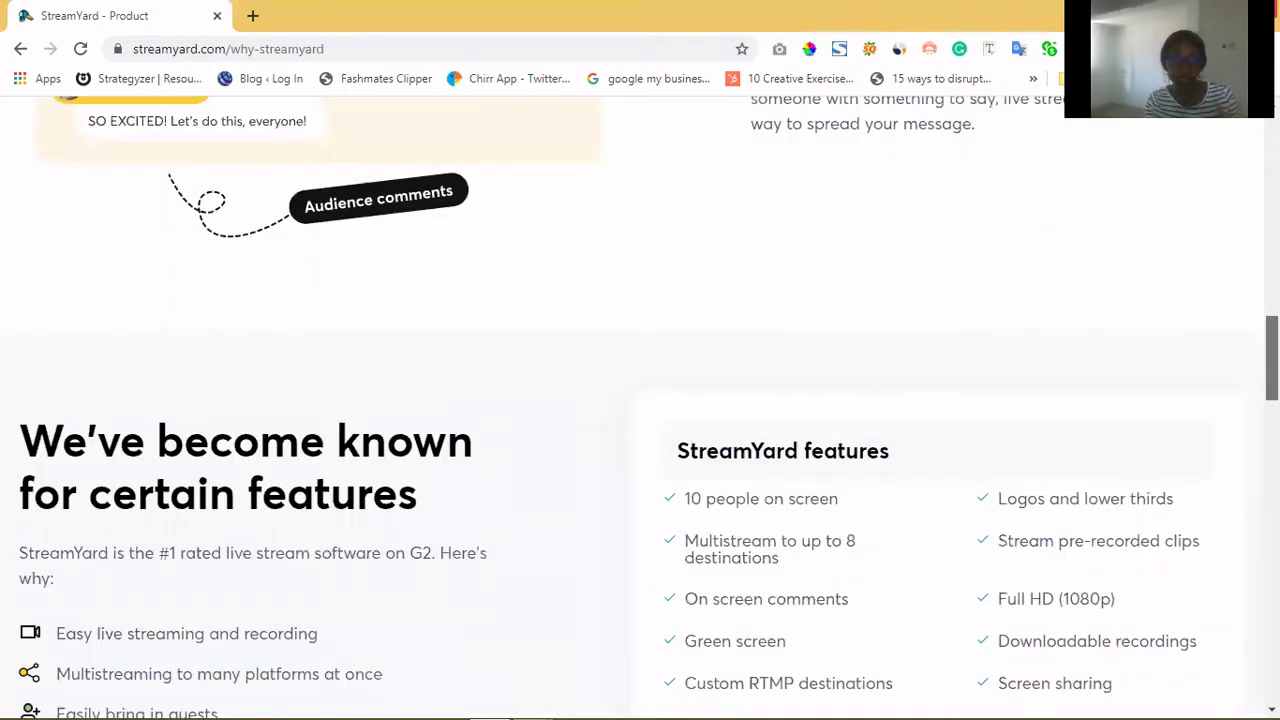
scroll(640, 400, "down", 1)
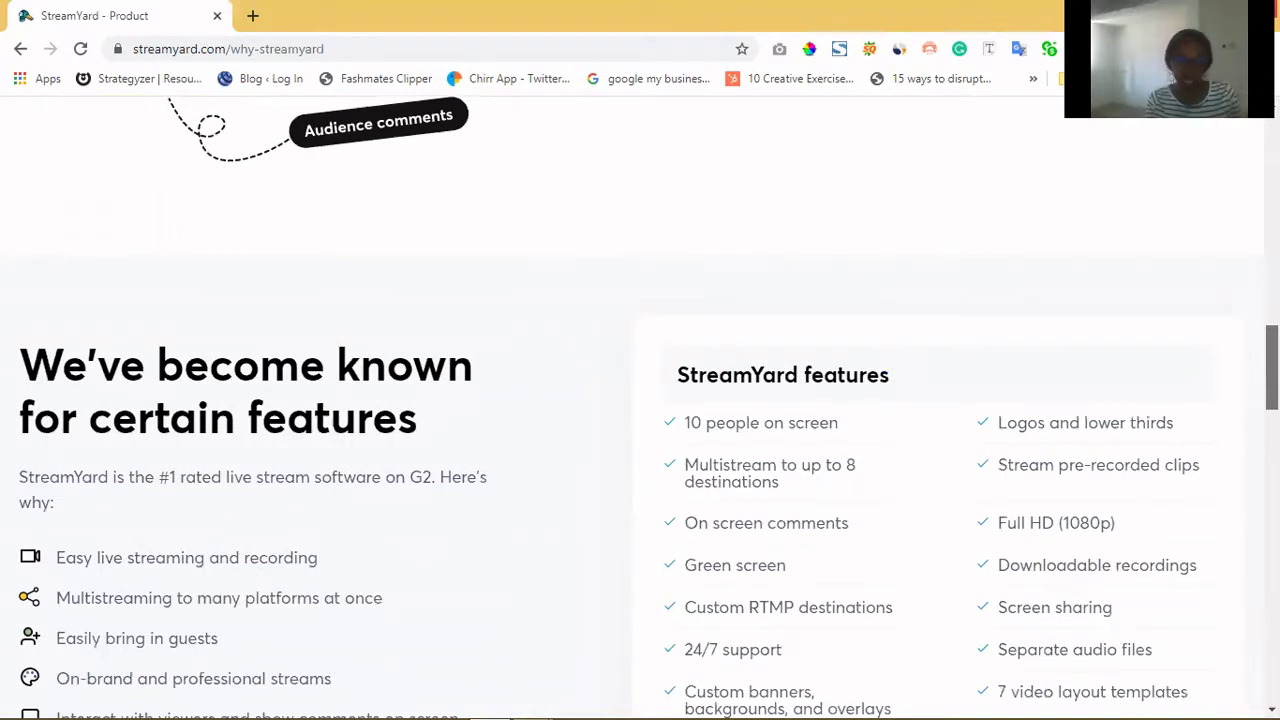
scroll(640, 400, "down", 1)
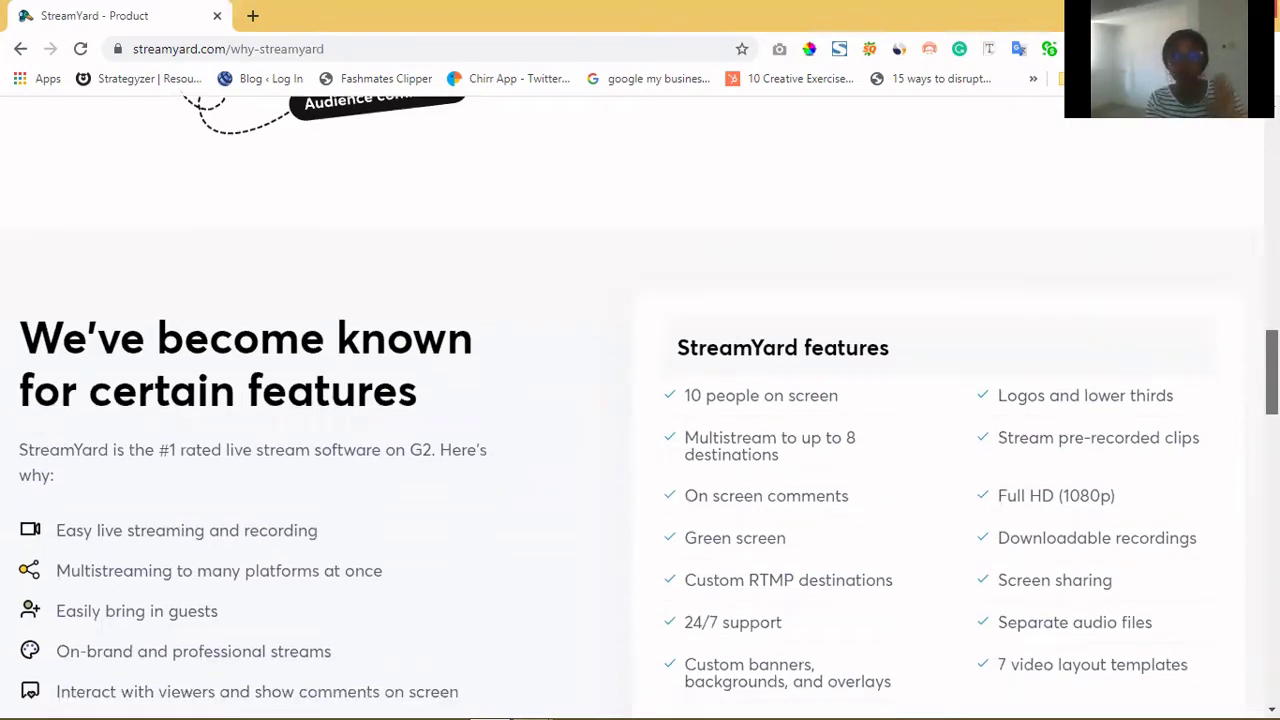
scroll(640, 400, "down", 1)
scroll(640, 400, "down", 5)
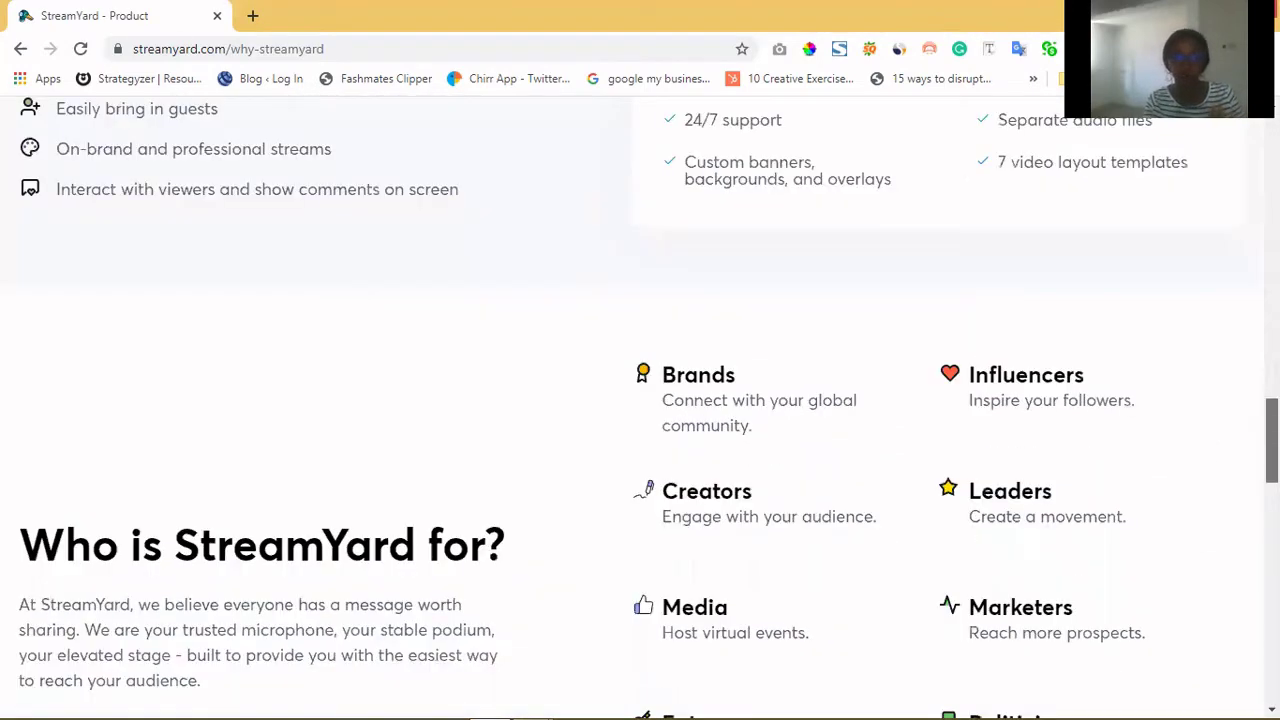
scroll(640, 400, "down", 2)
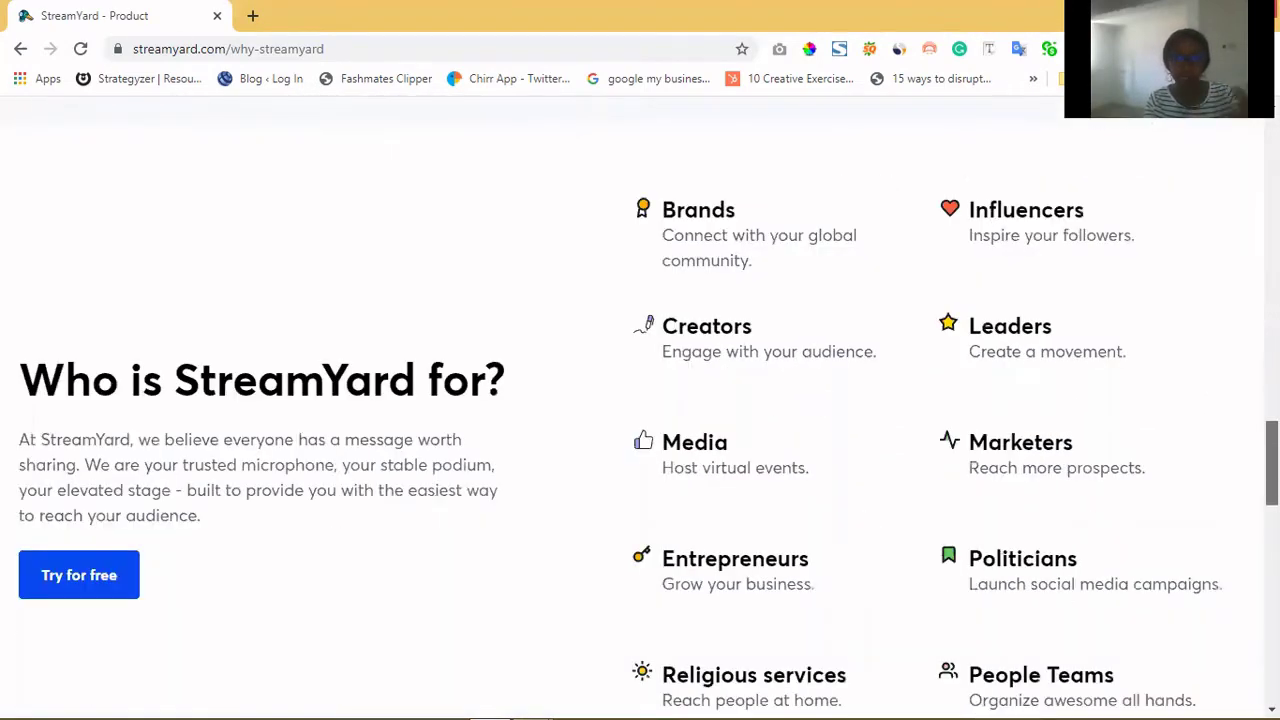
scroll(640, 458, "up", 1)
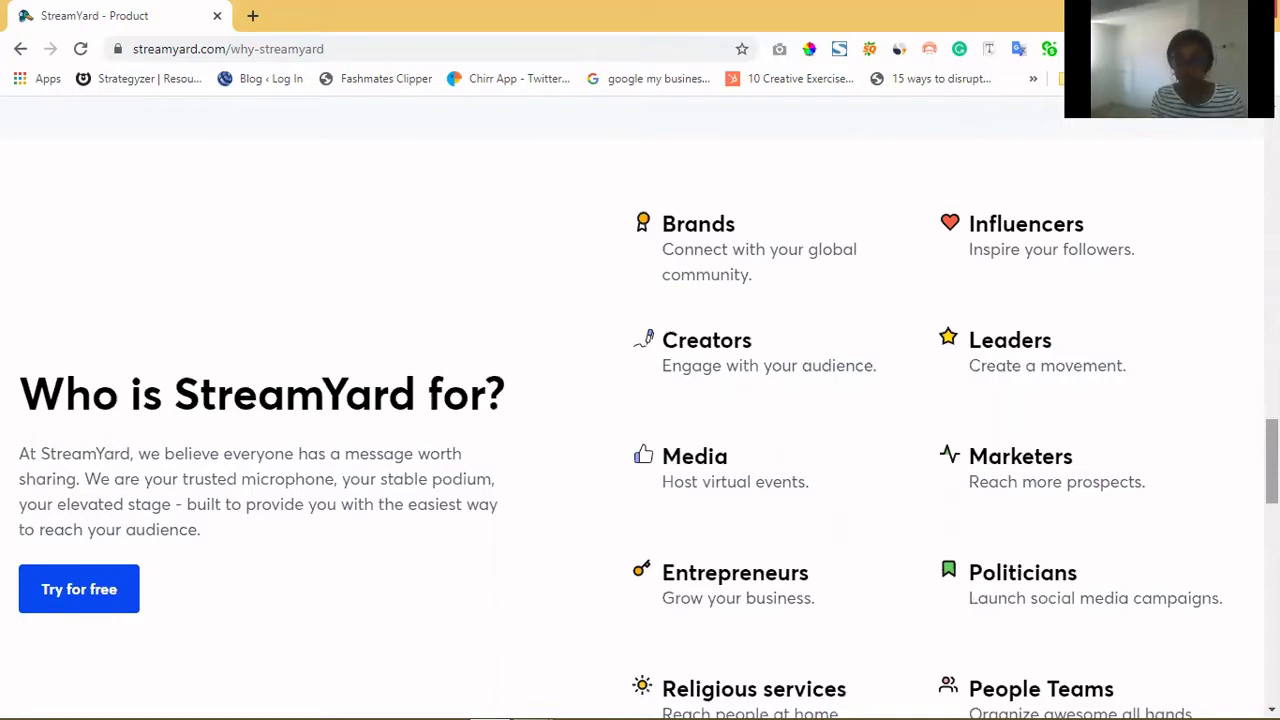
scroll(640, 407, "down", 5)
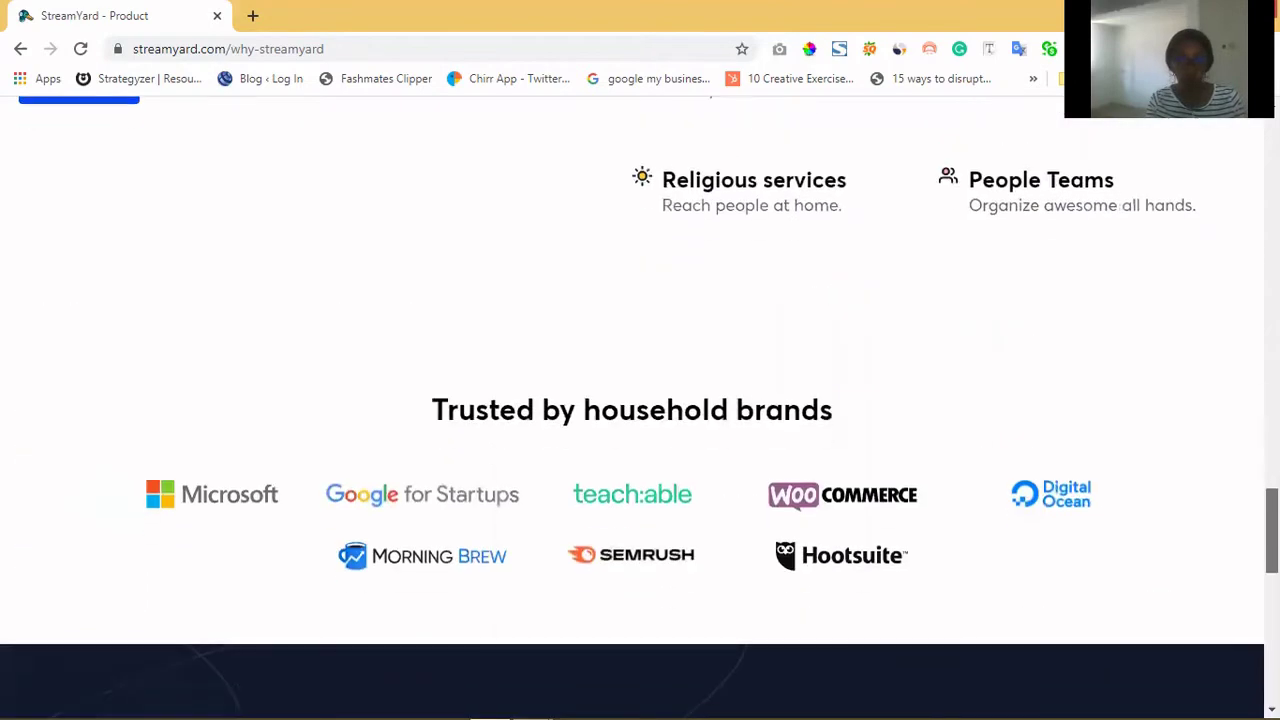
Open the Guests product page and look through its section on hosting interviews with guests
scroll(640, 407, "up", 20)
scroll(640, 407, "up", 3)
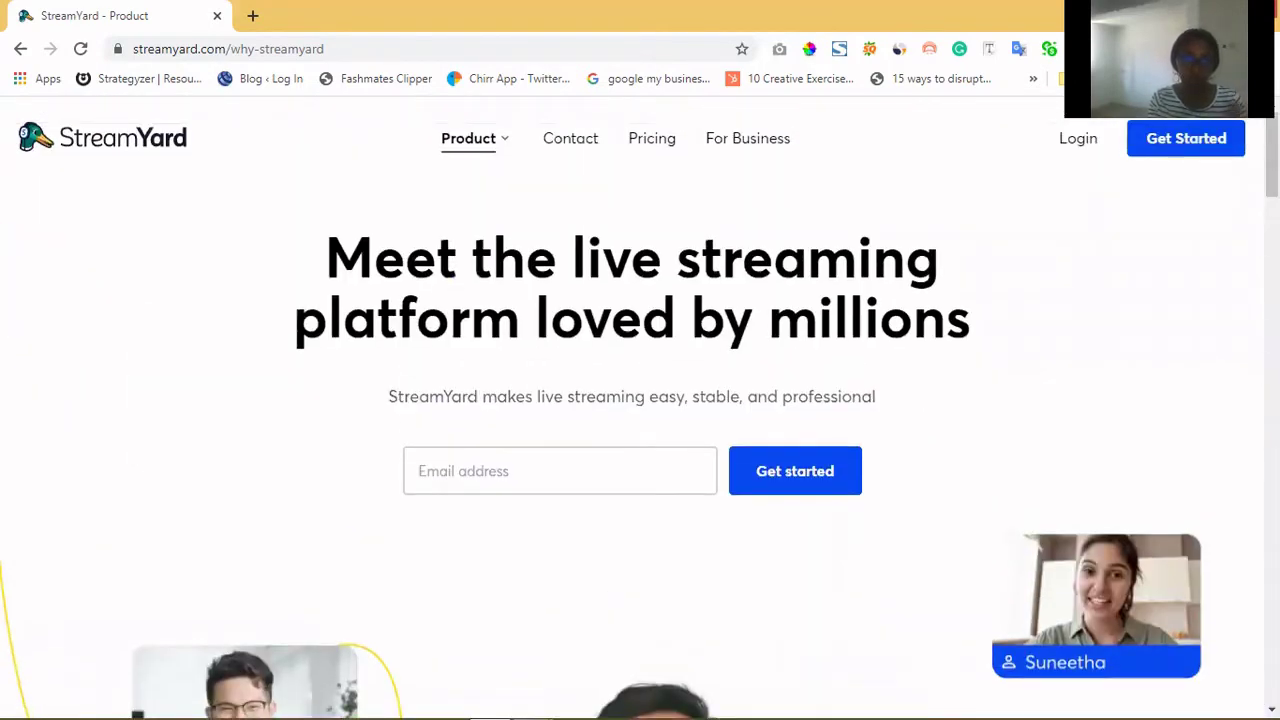
left_click(486, 148)
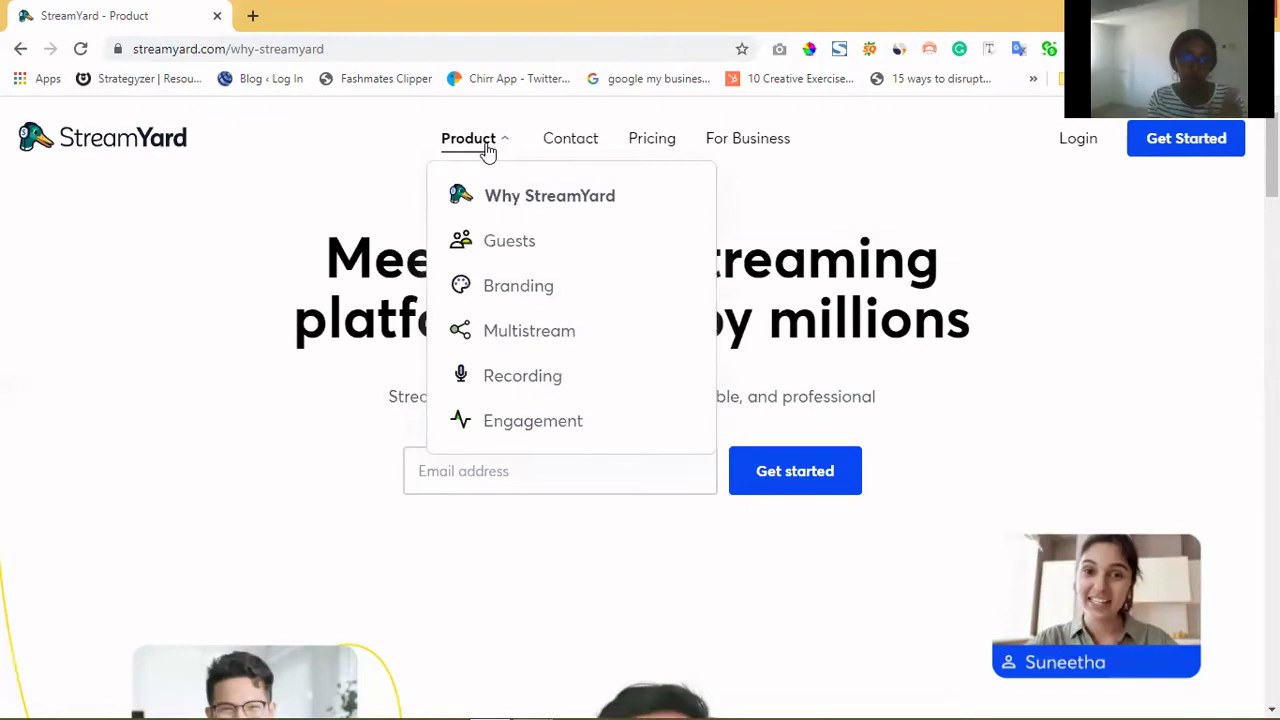
left_click(503, 246)
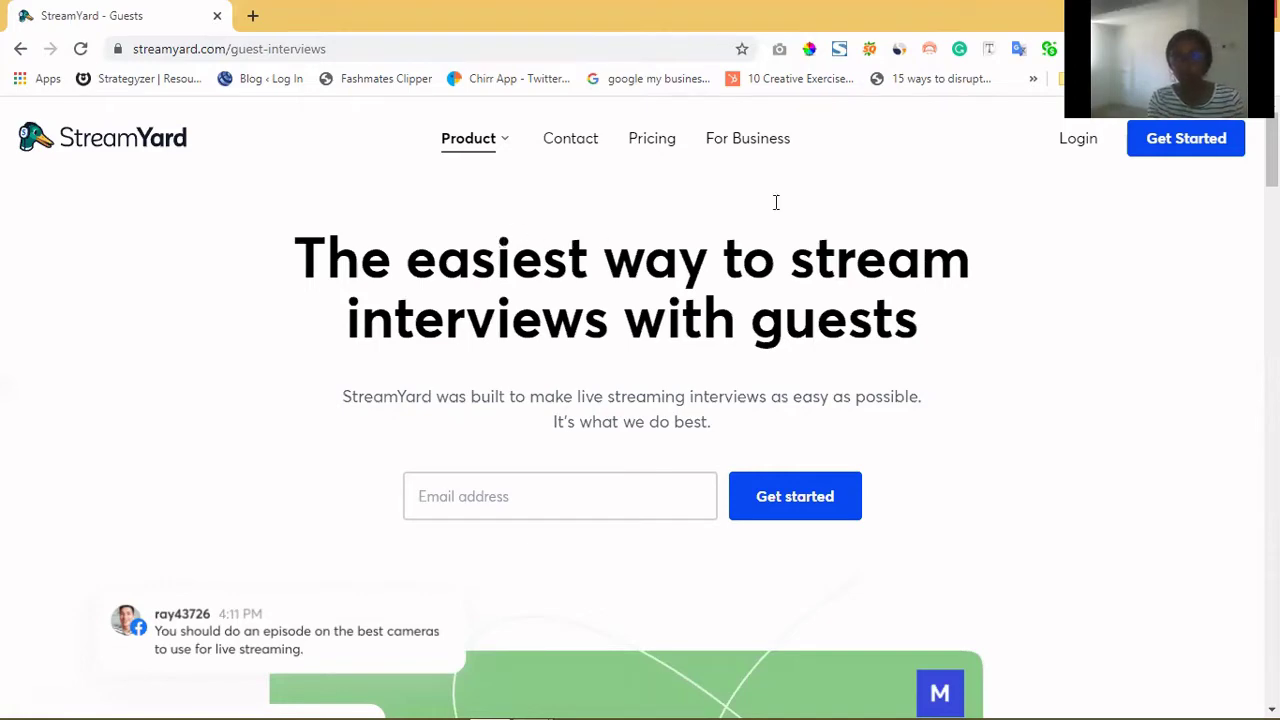
scroll(640, 400, "down", 5)
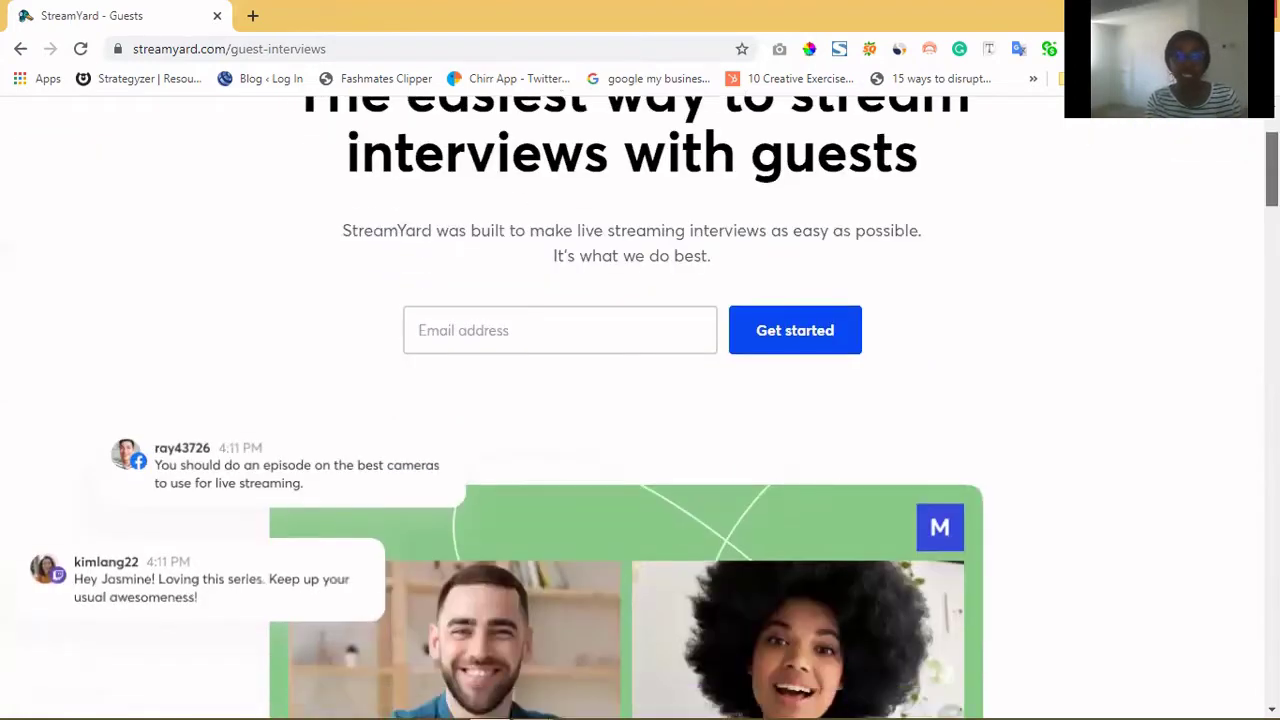
scroll(640, 400, "down", 10)
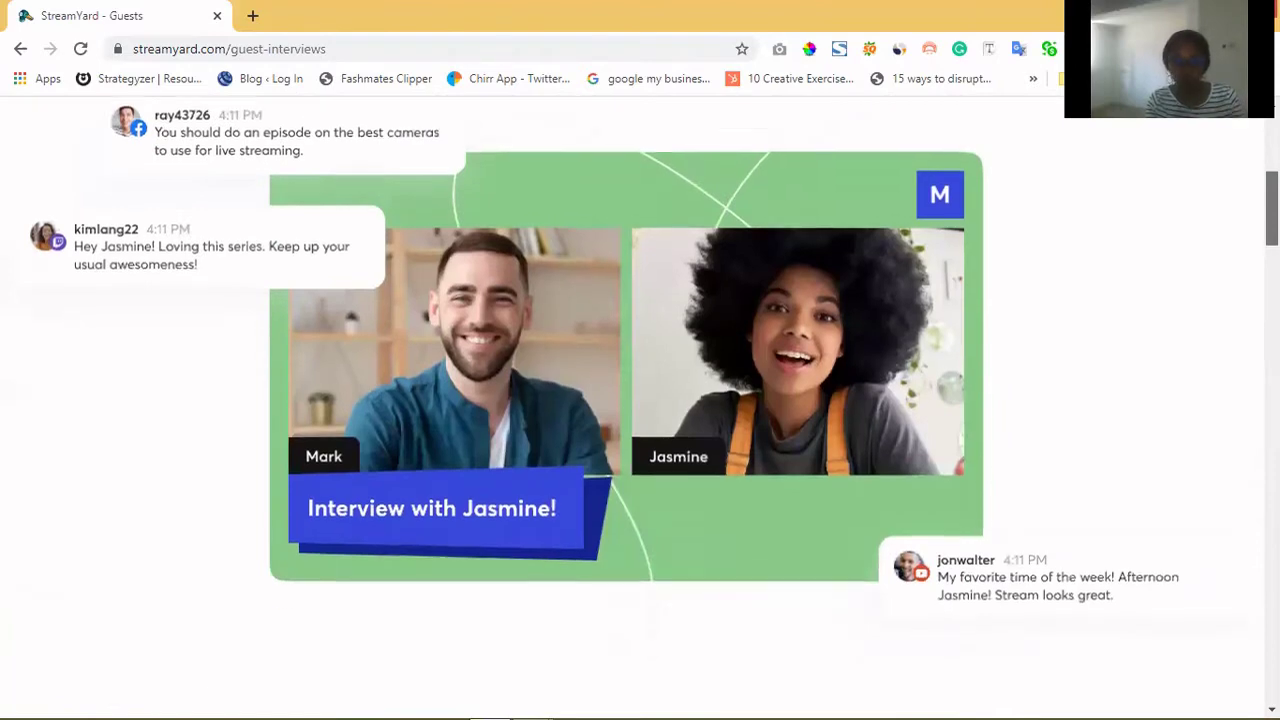
Open the Branding product page to view what it says about on-brand live streams
scroll(640, 400, "up", 10)
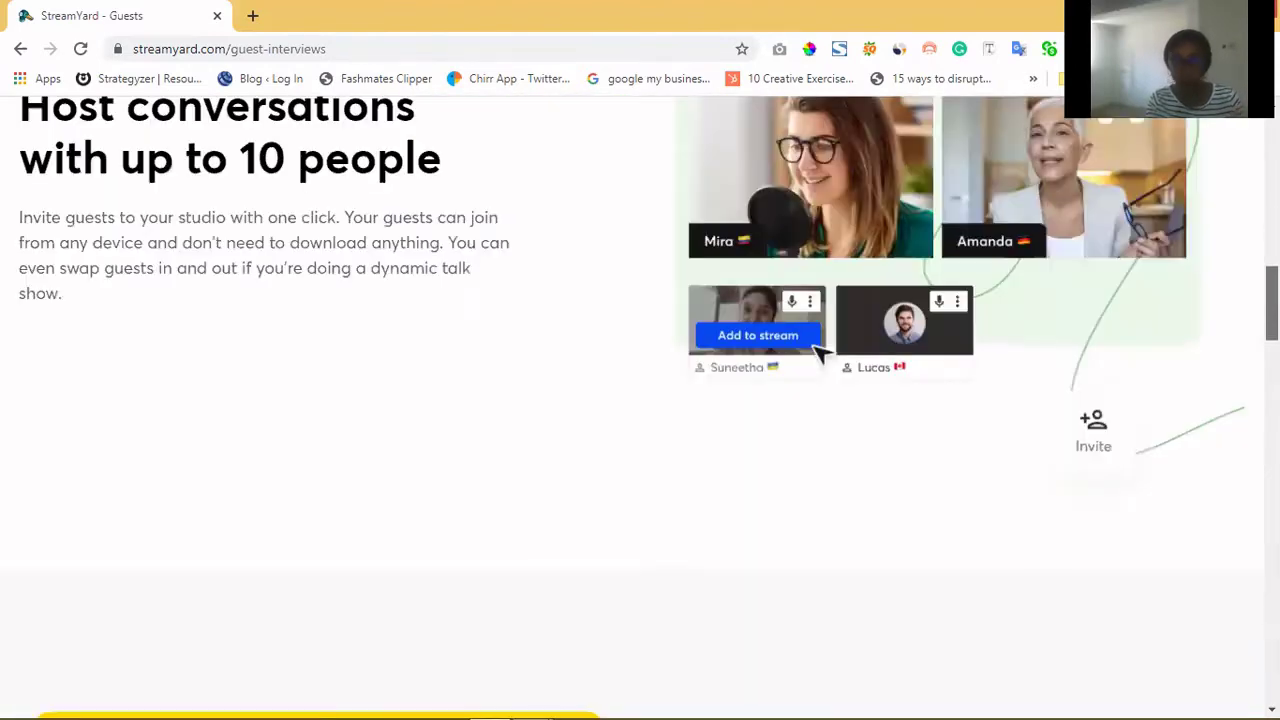
scroll(465, 145, "up", 5)
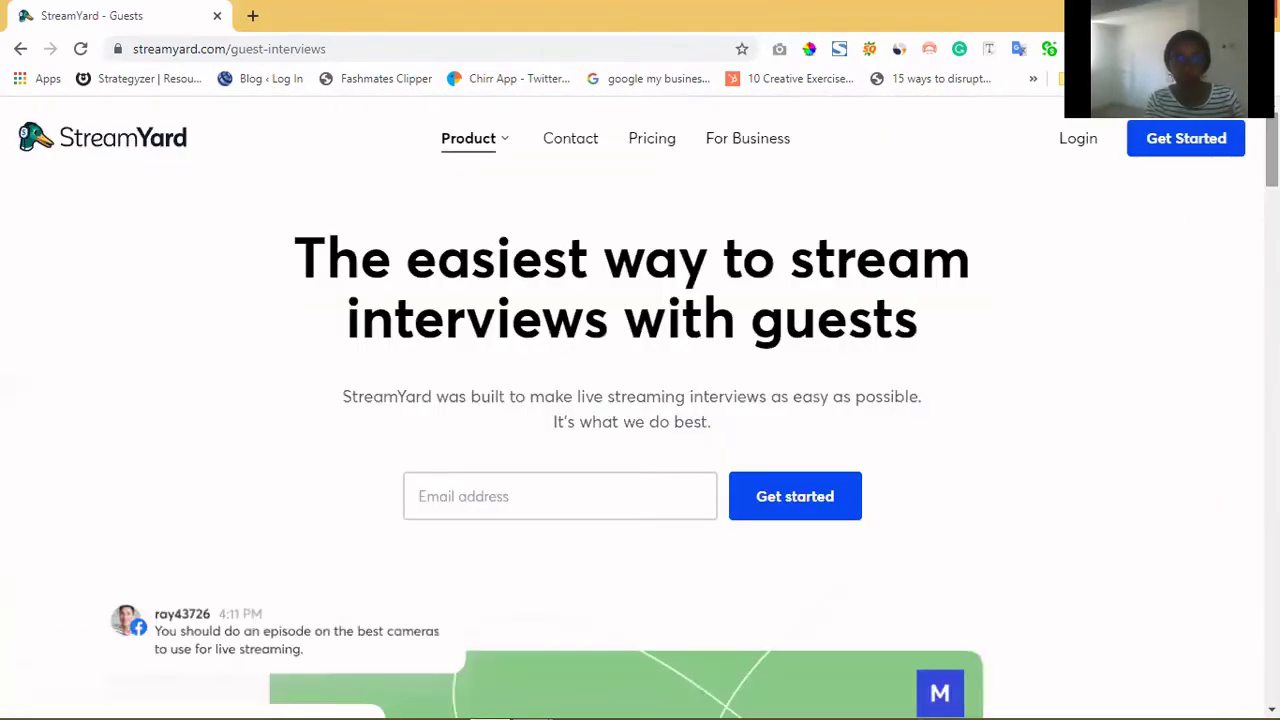
left_click(465, 145)
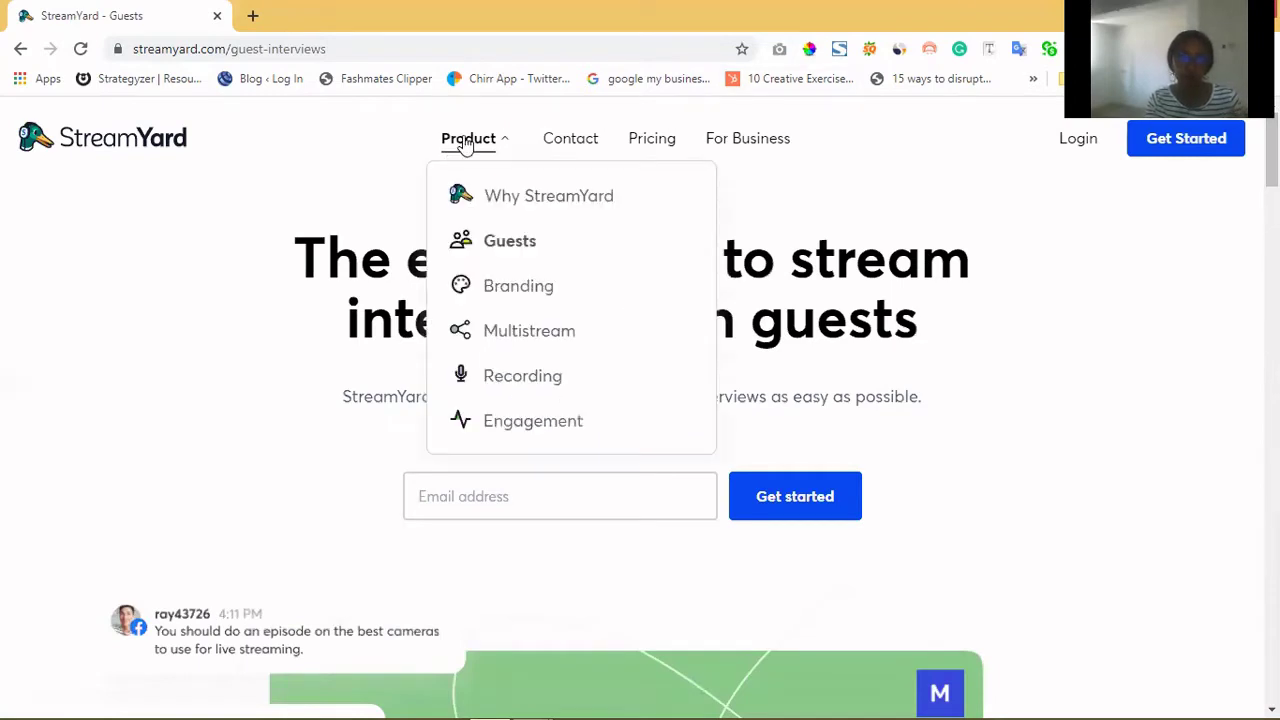
left_click(507, 300)
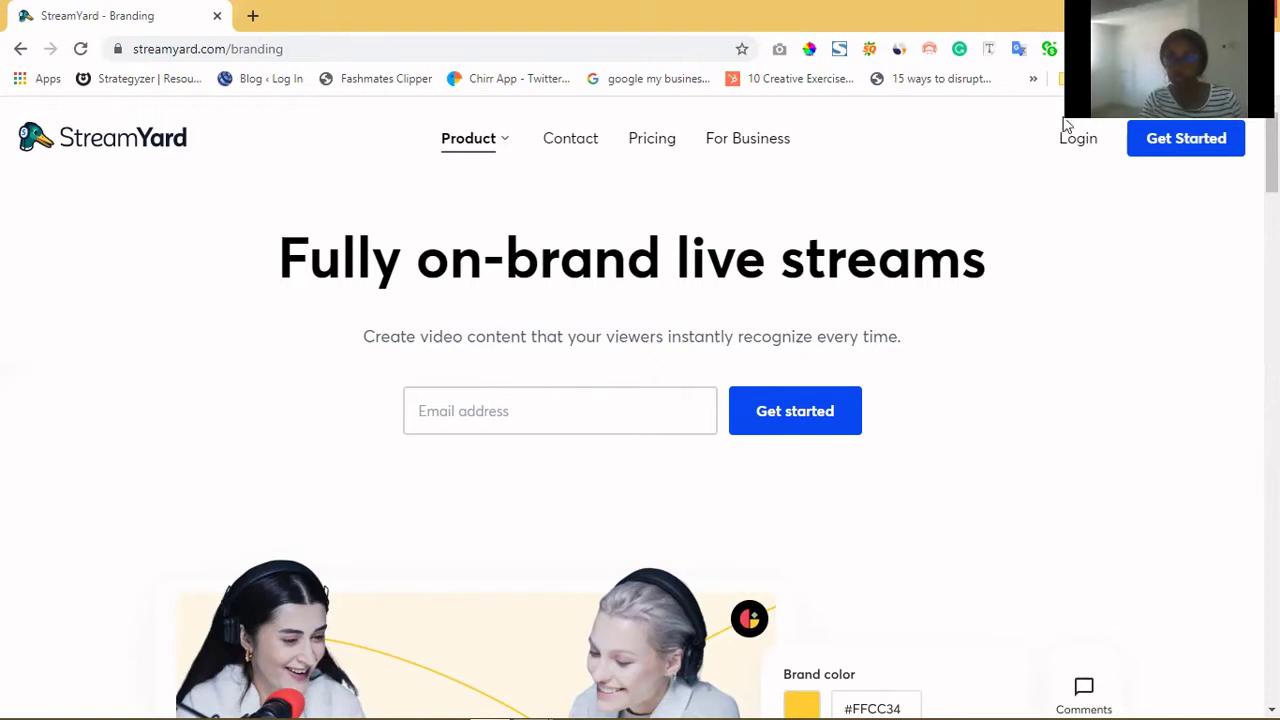
Go through the account sign-up page to the existing-user login, fill in the account e-mail and request a login code
left_click(1180, 150)
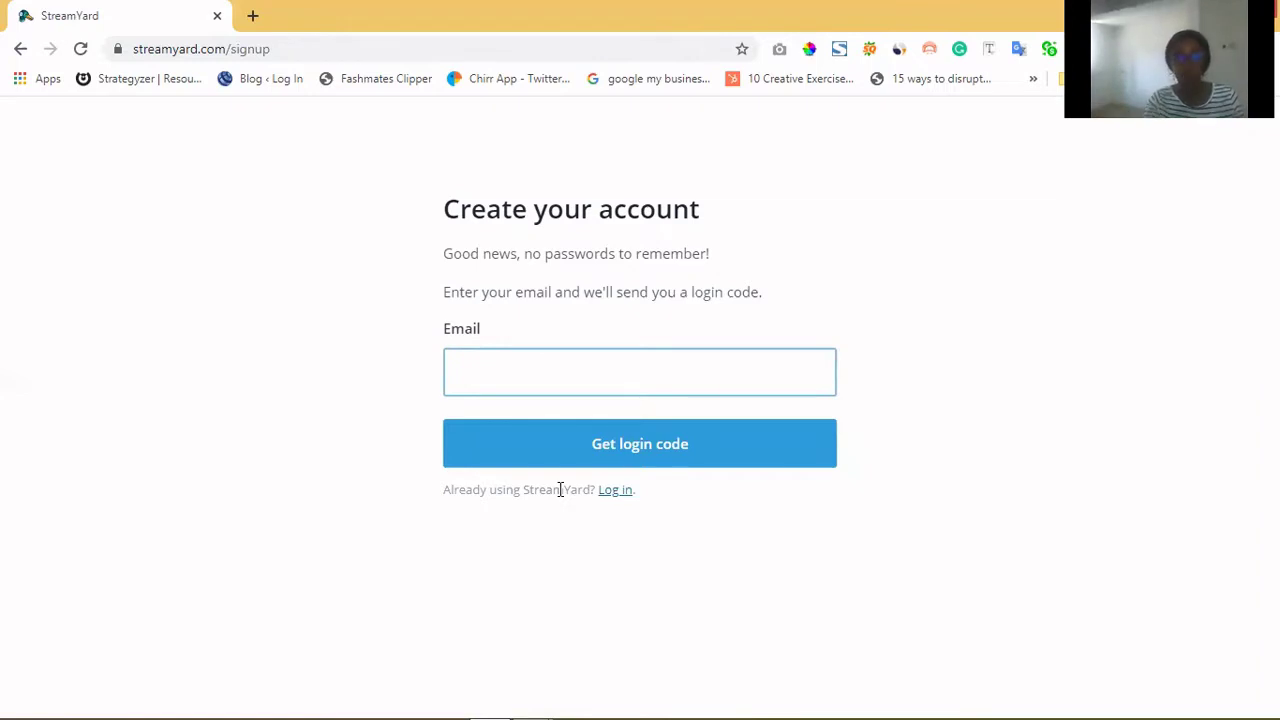
left_click(613, 492)
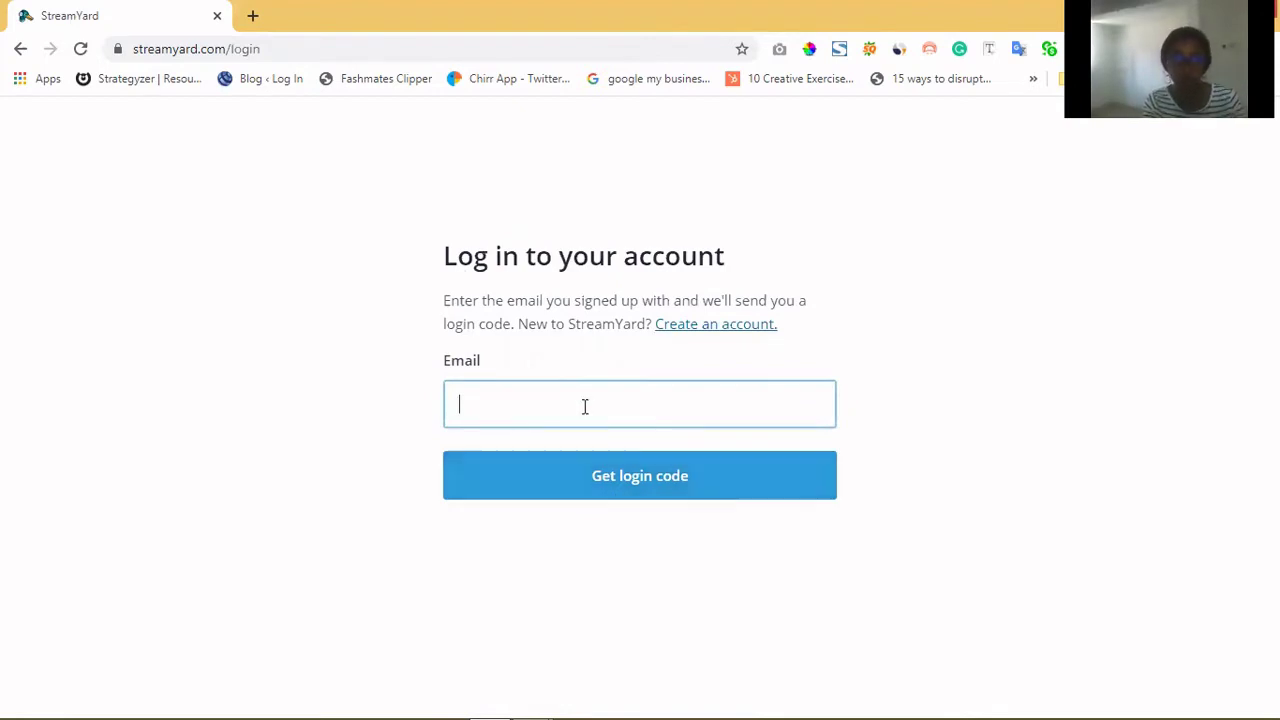
left_click(585, 406)
left_click(581, 470)
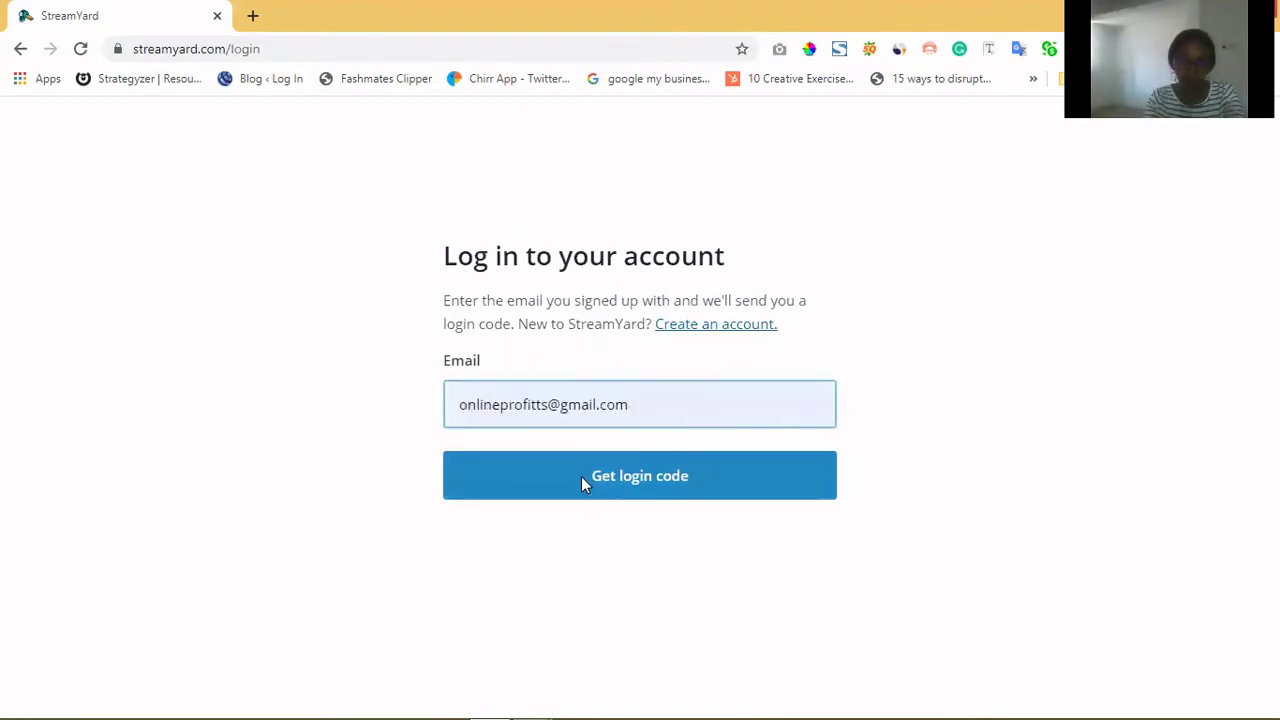
left_click(581, 476)
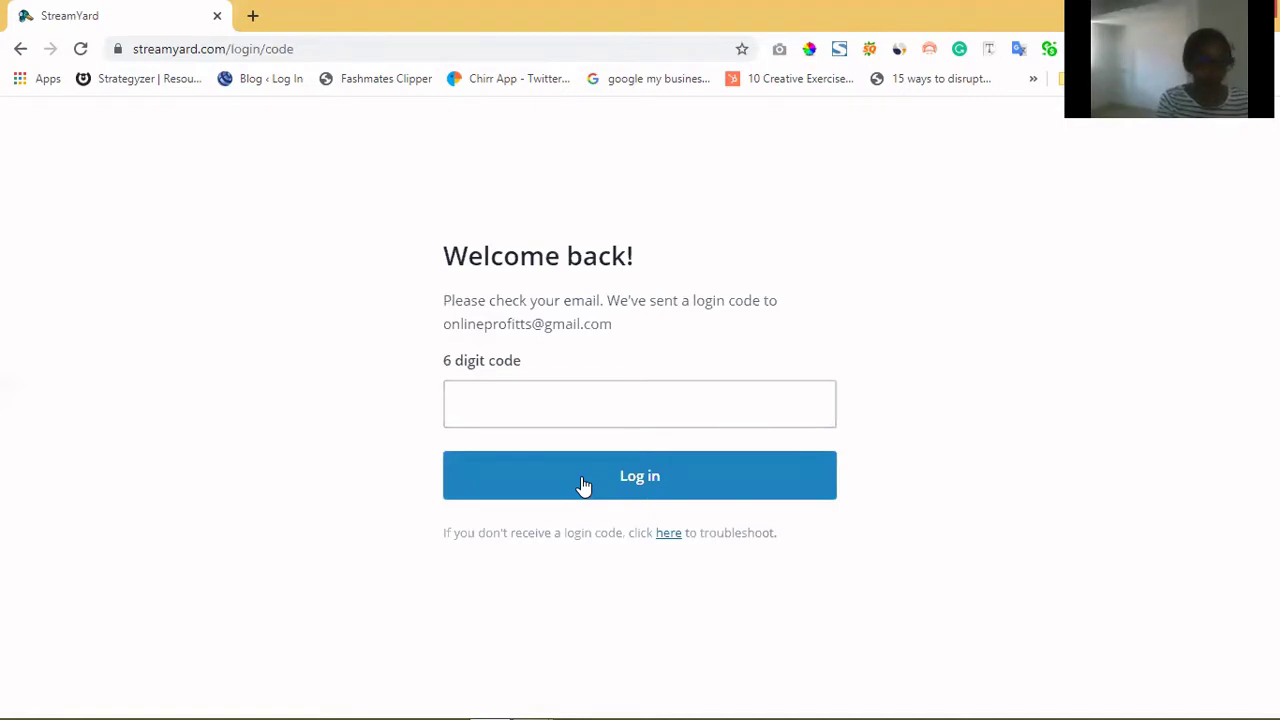
Paste the 6 digit login code from the e-mail and log in to the account
left_click(557, 404)
key("ctrl+v")
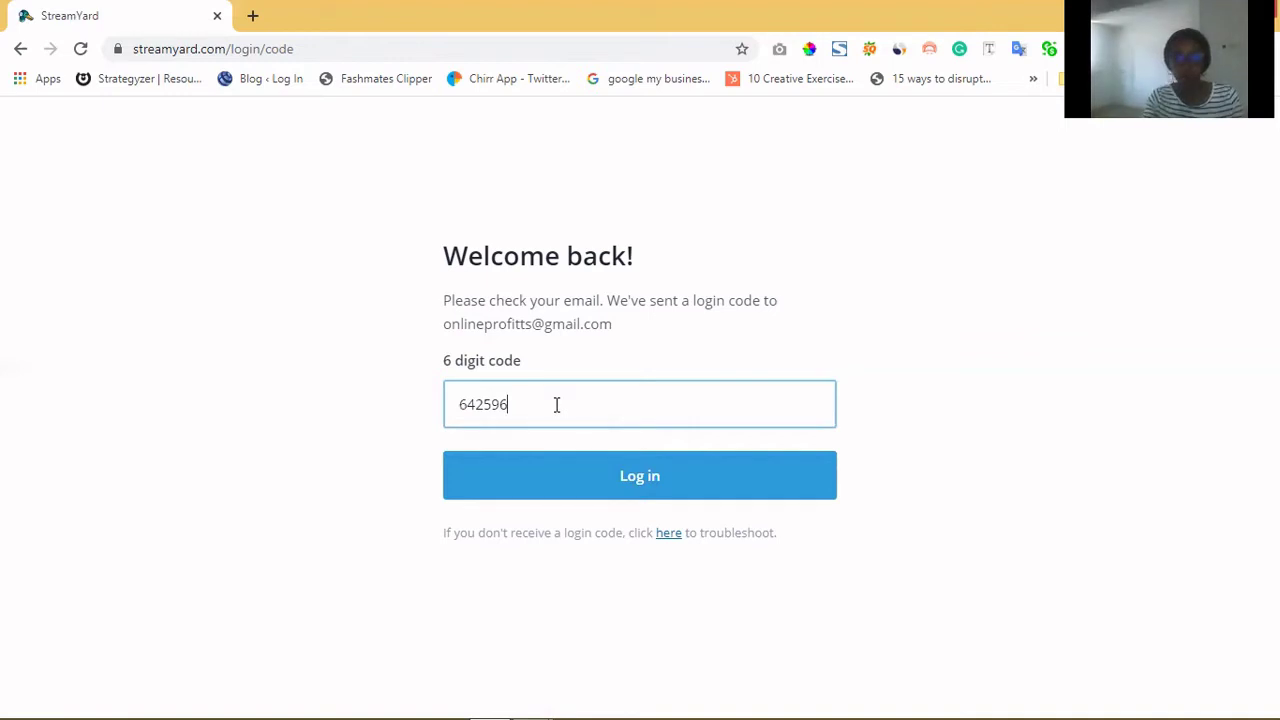
left_click(602, 477)
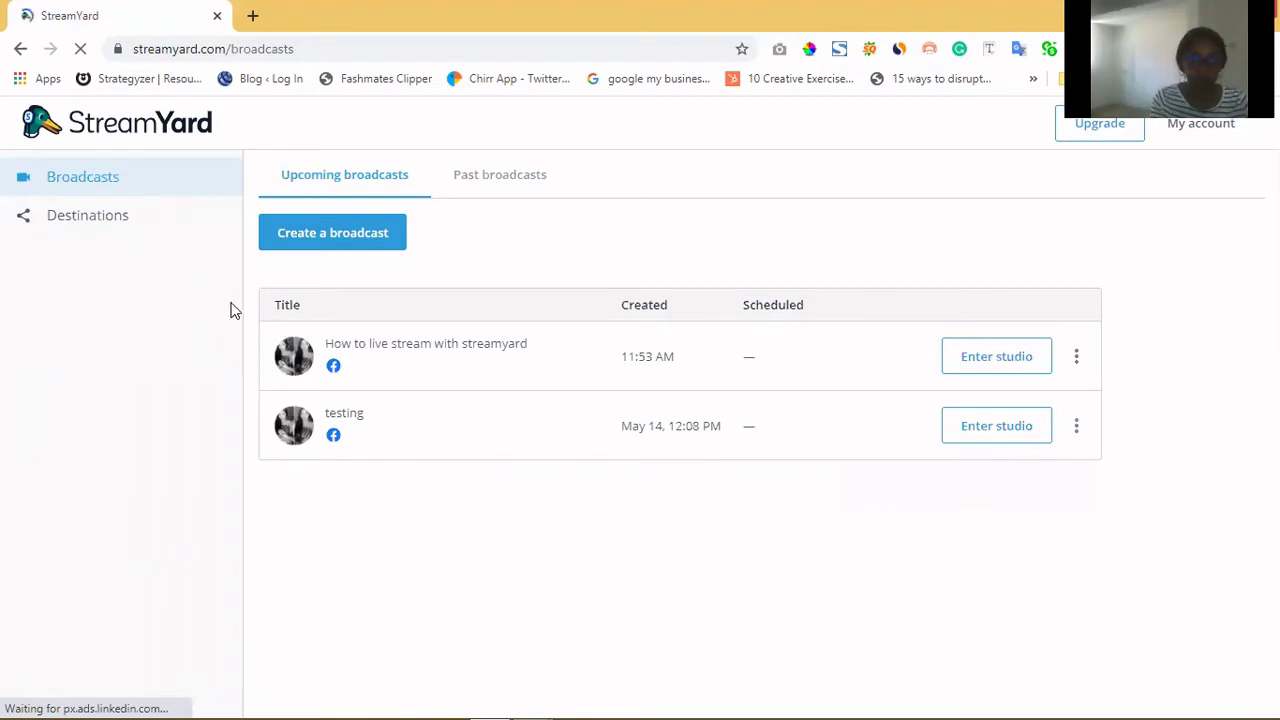
Start a new broadcast to the first Facebook destination and title it "How to live stream with stream yard"
left_click(314, 232)
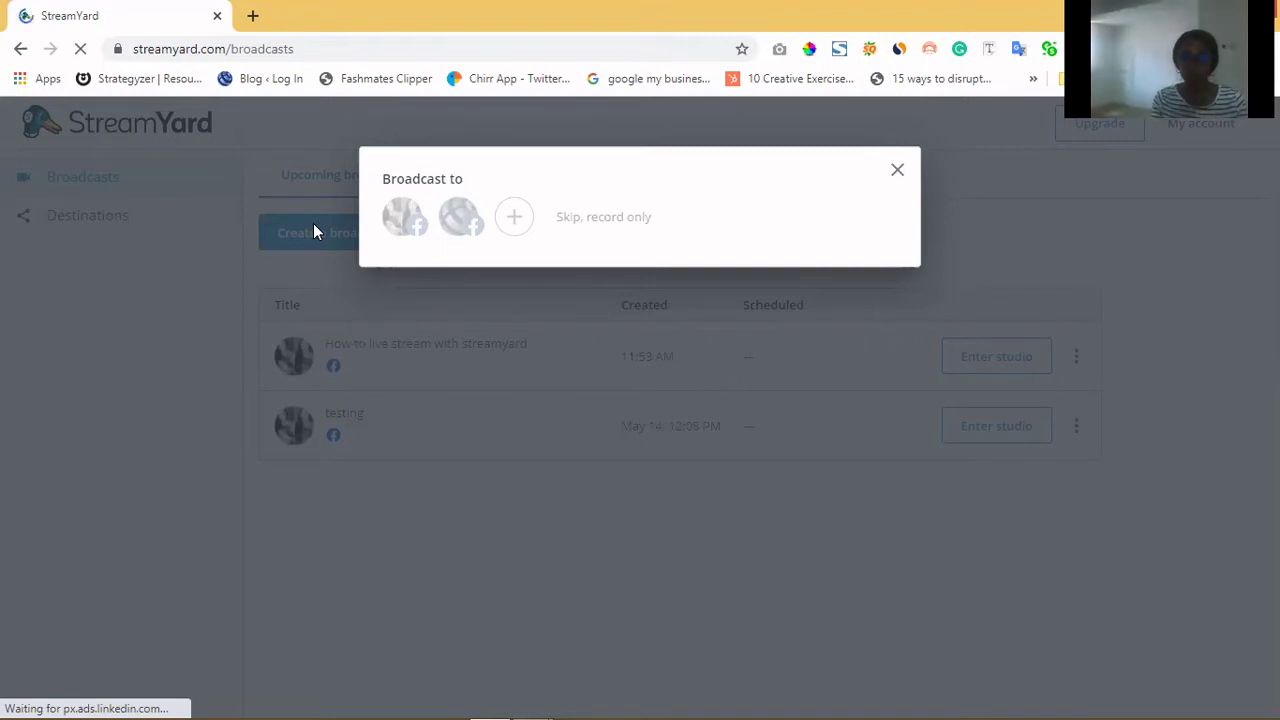
left_click(402, 218)
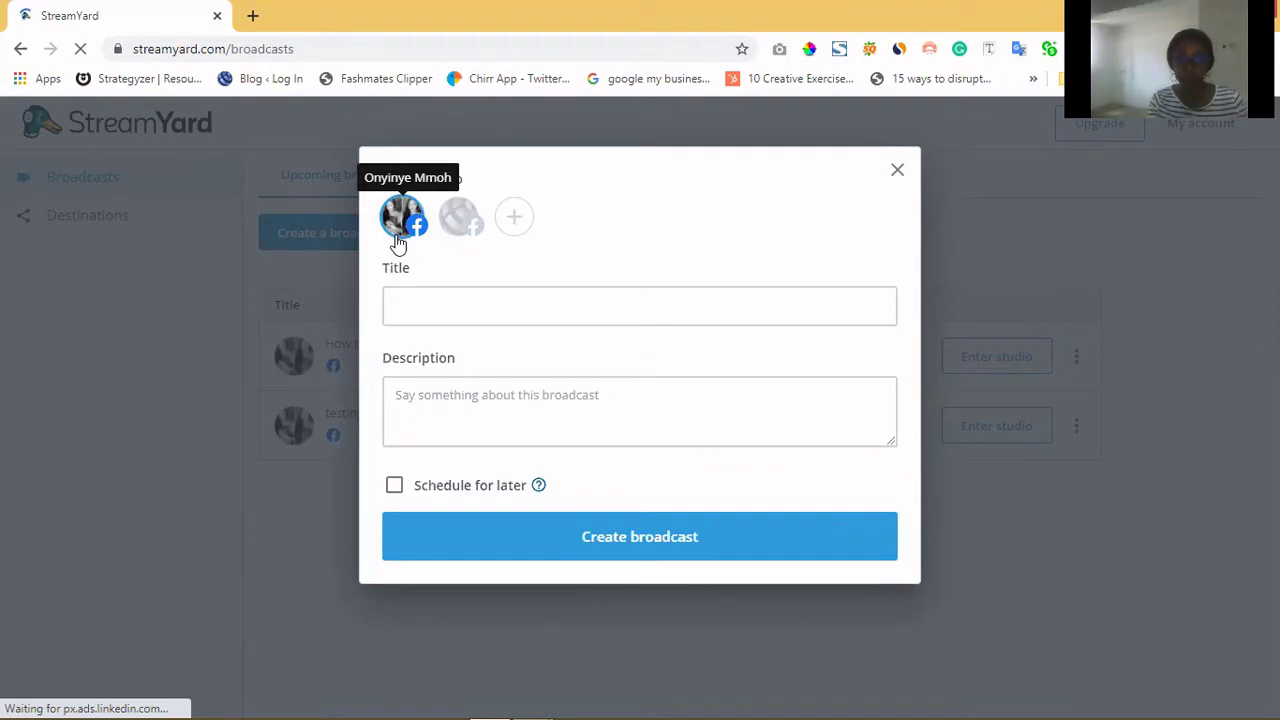
left_click(448, 314)
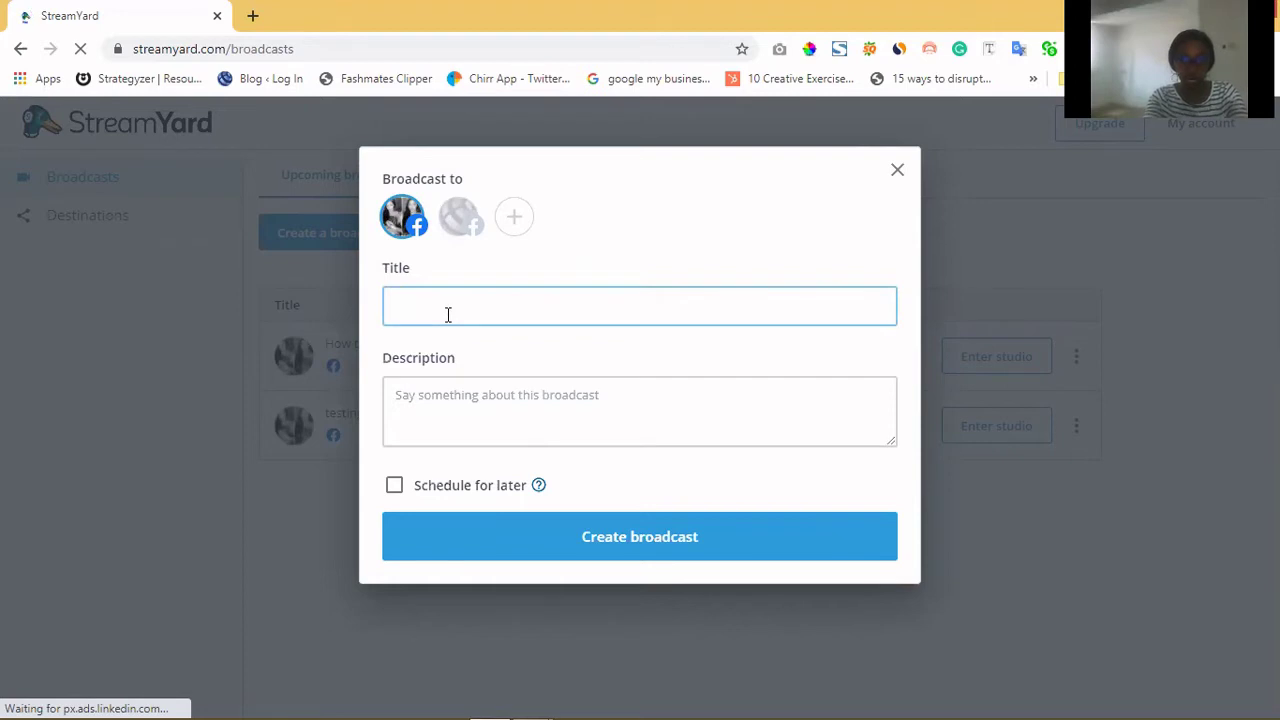
type("How ")
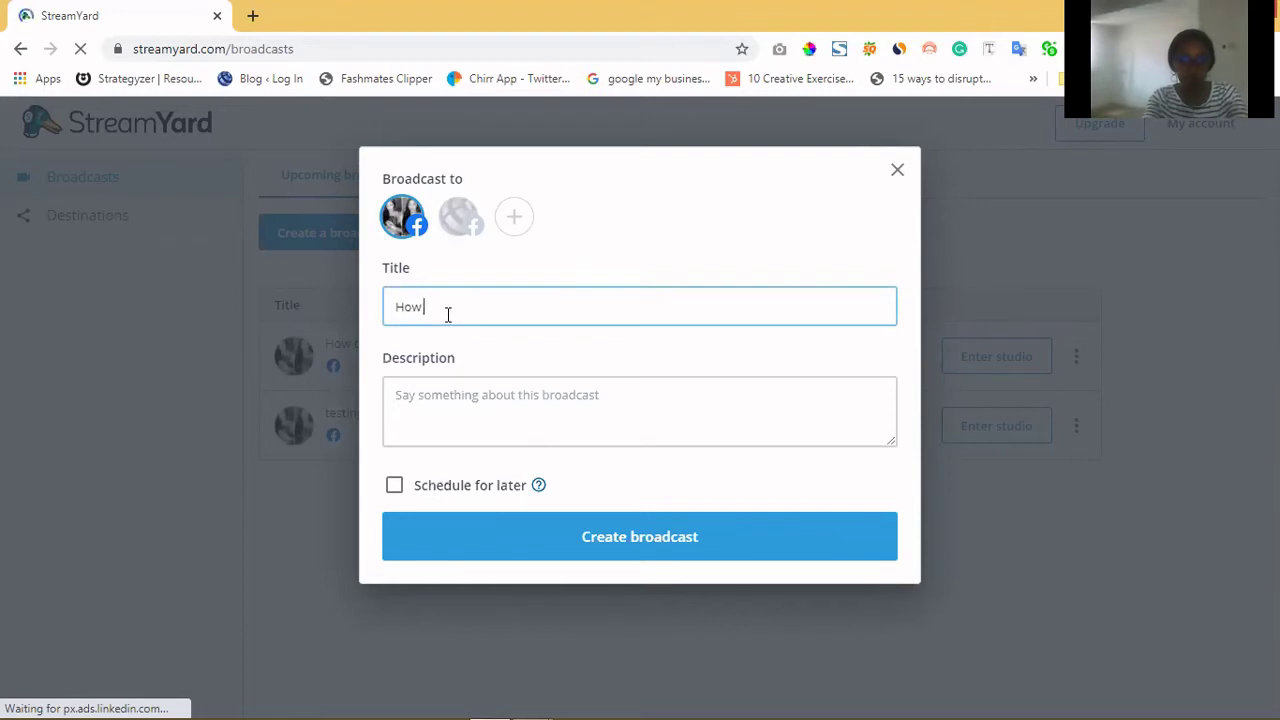
type("to live stream with stream ")
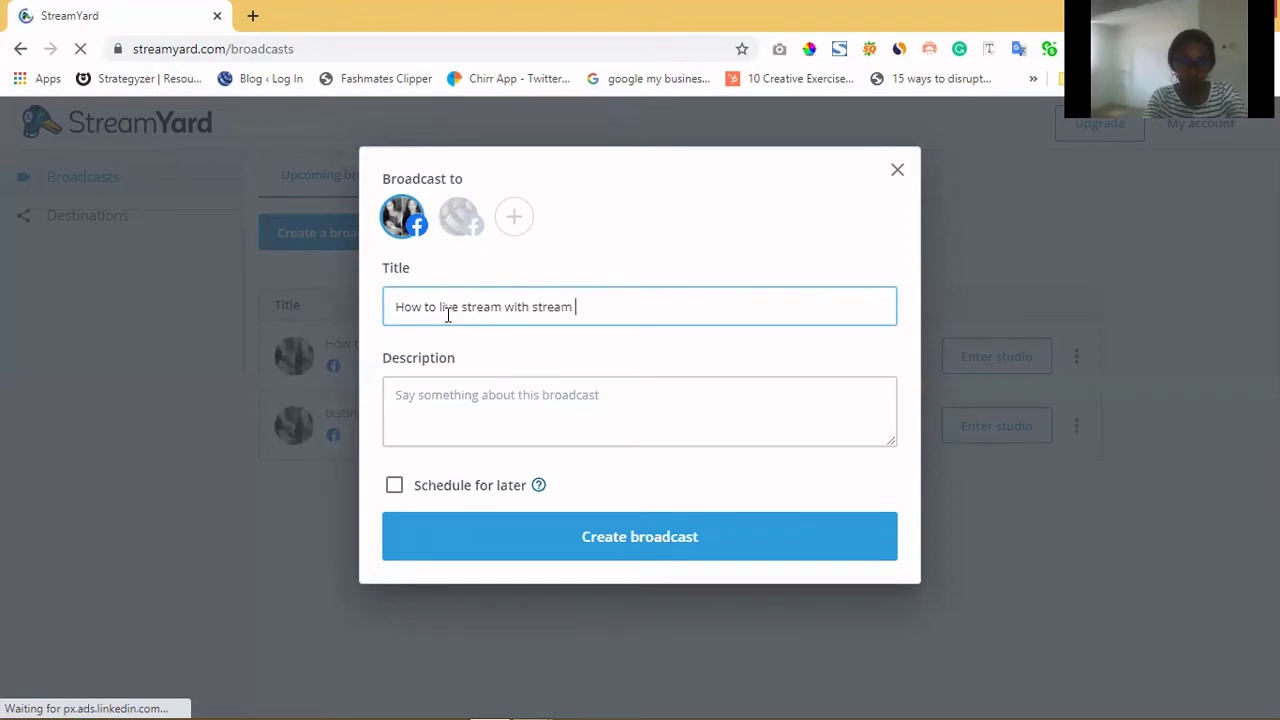
type("yard")
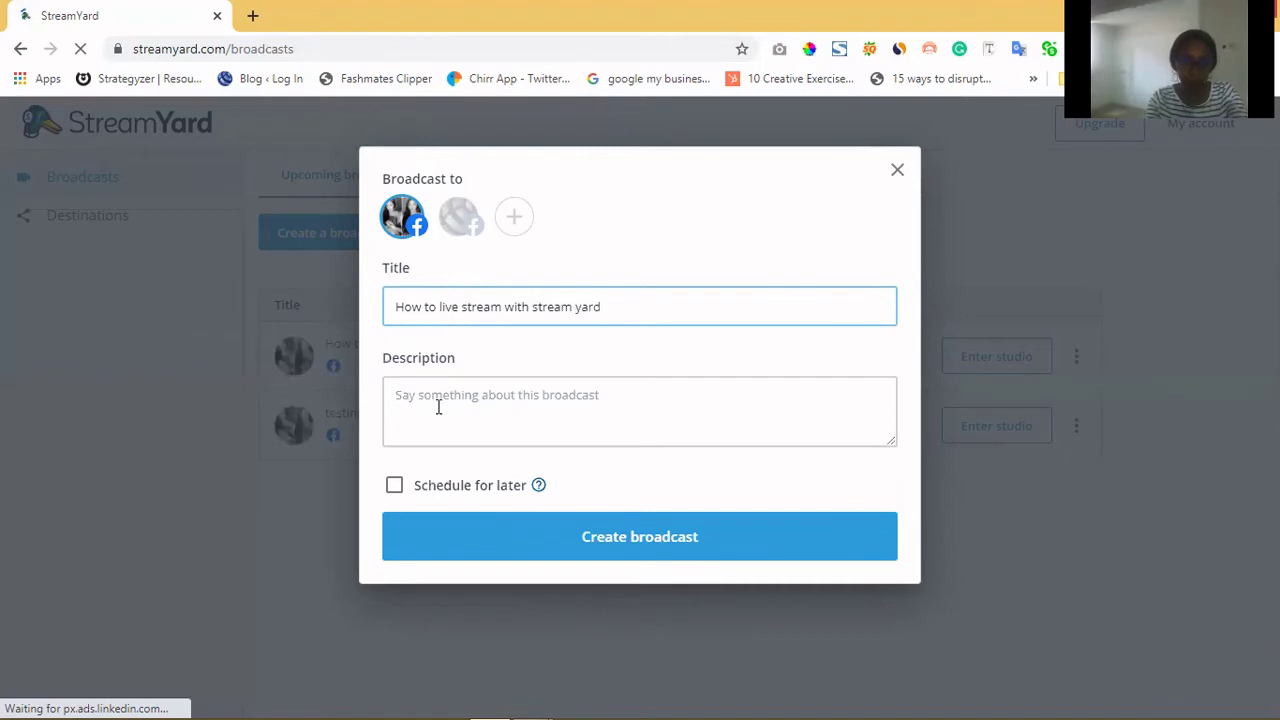
Enter "Learn how to live stream" as the broadcast's description
left_click(438, 407)
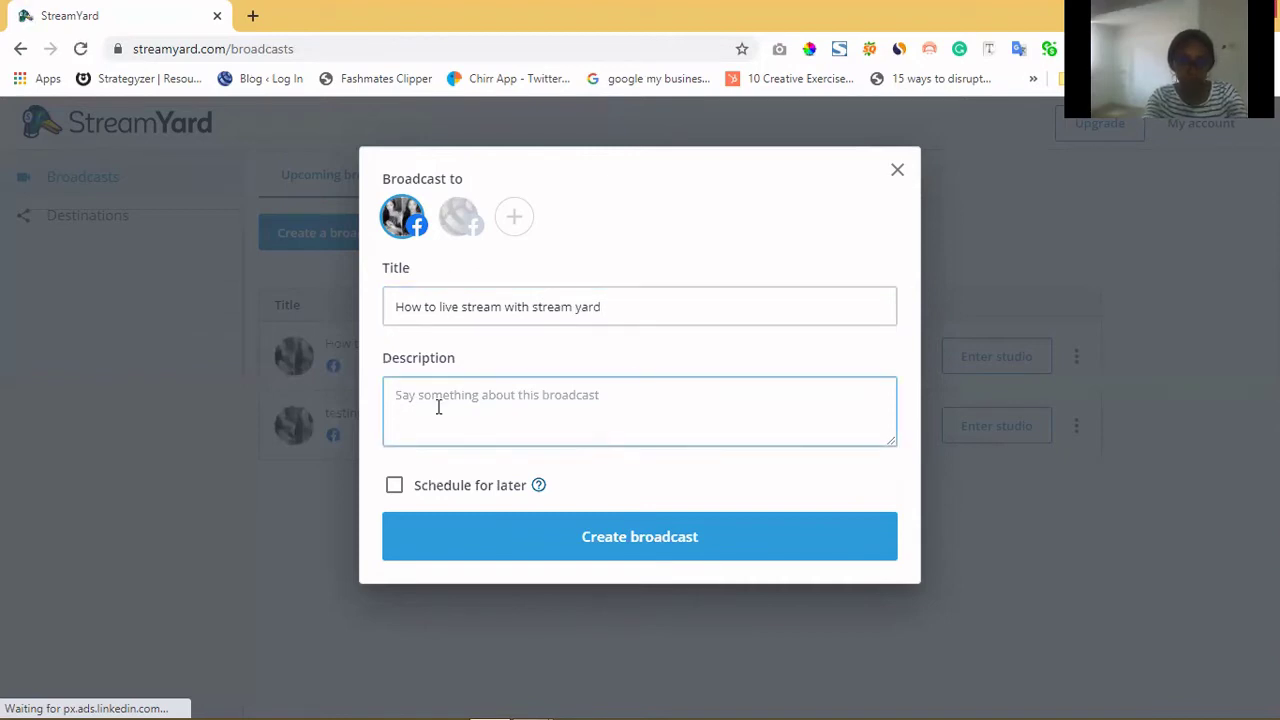
type("Learn how t")
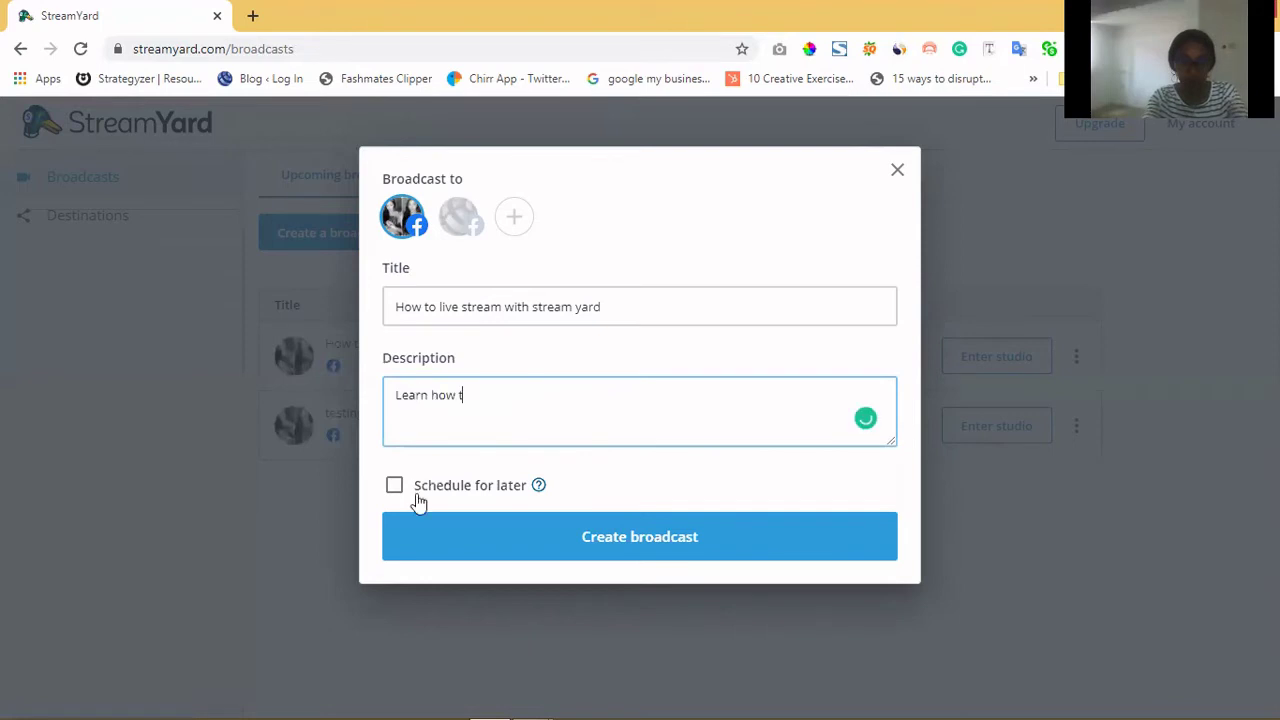
type("o live stream")
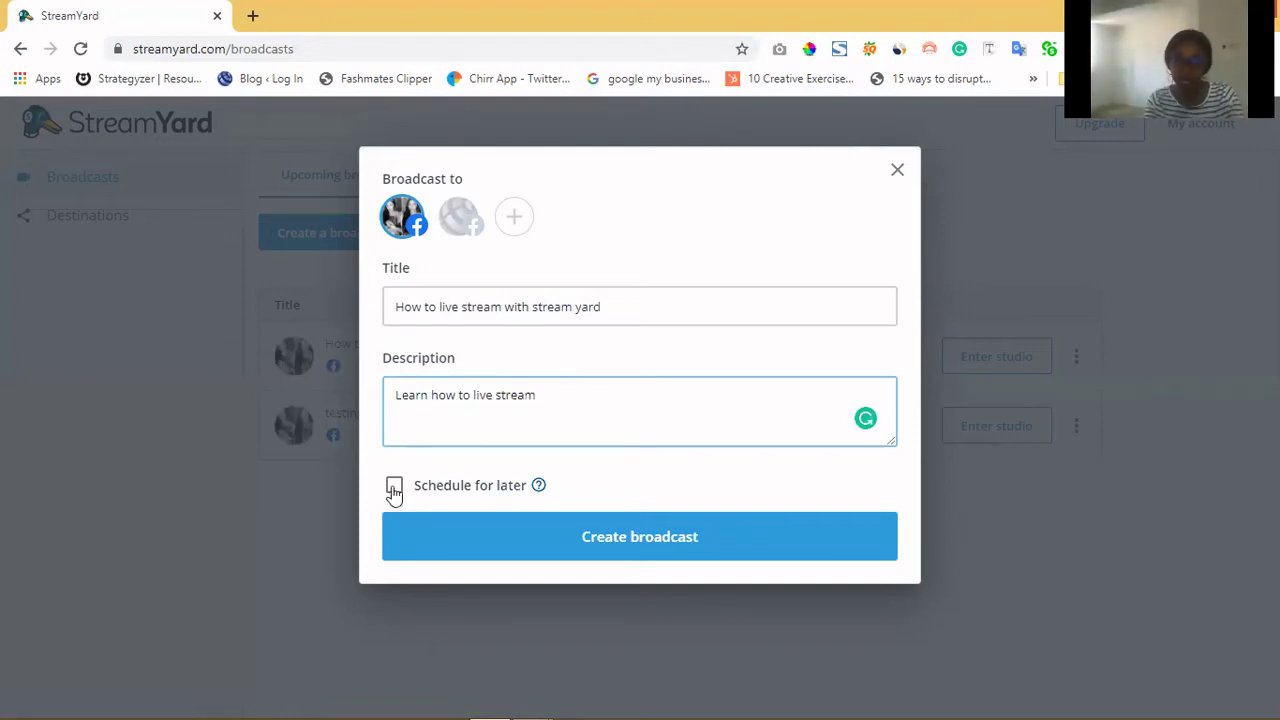
Check the Schedule for later options, leave scheduling off and create the broadcast
left_click(394, 487)
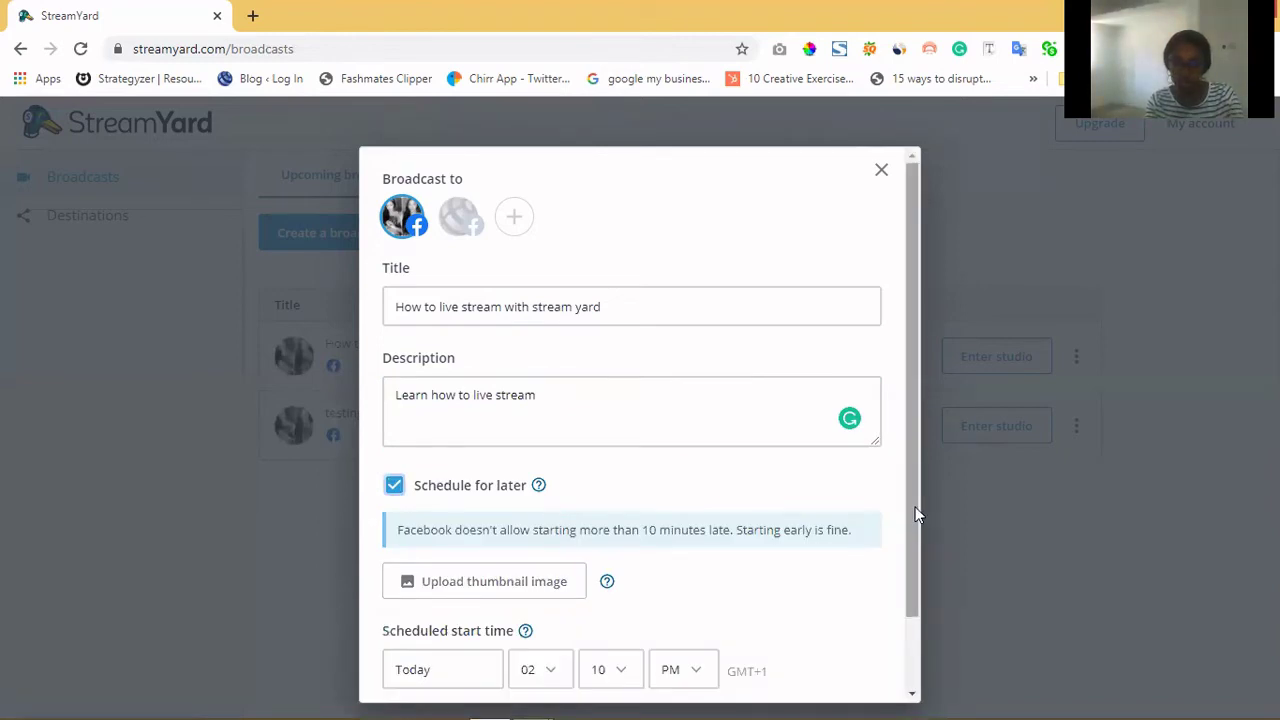
scroll(922, 578, "down", 2)
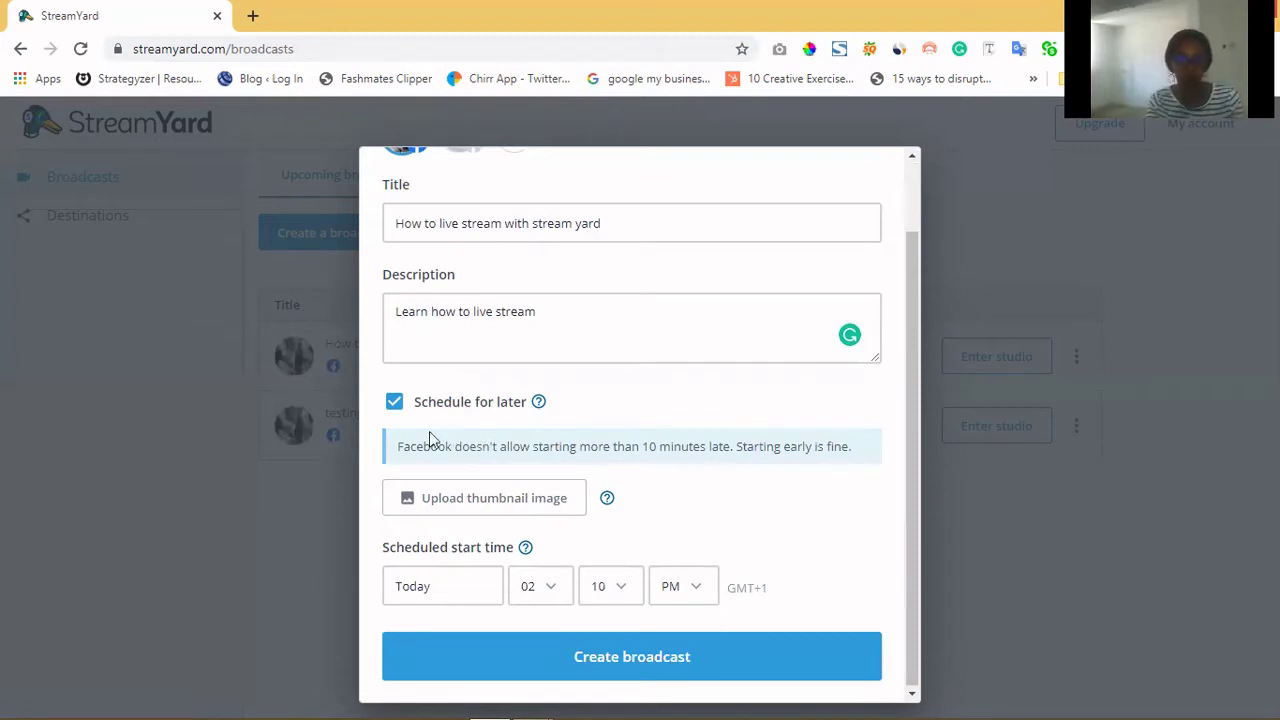
left_click(393, 408)
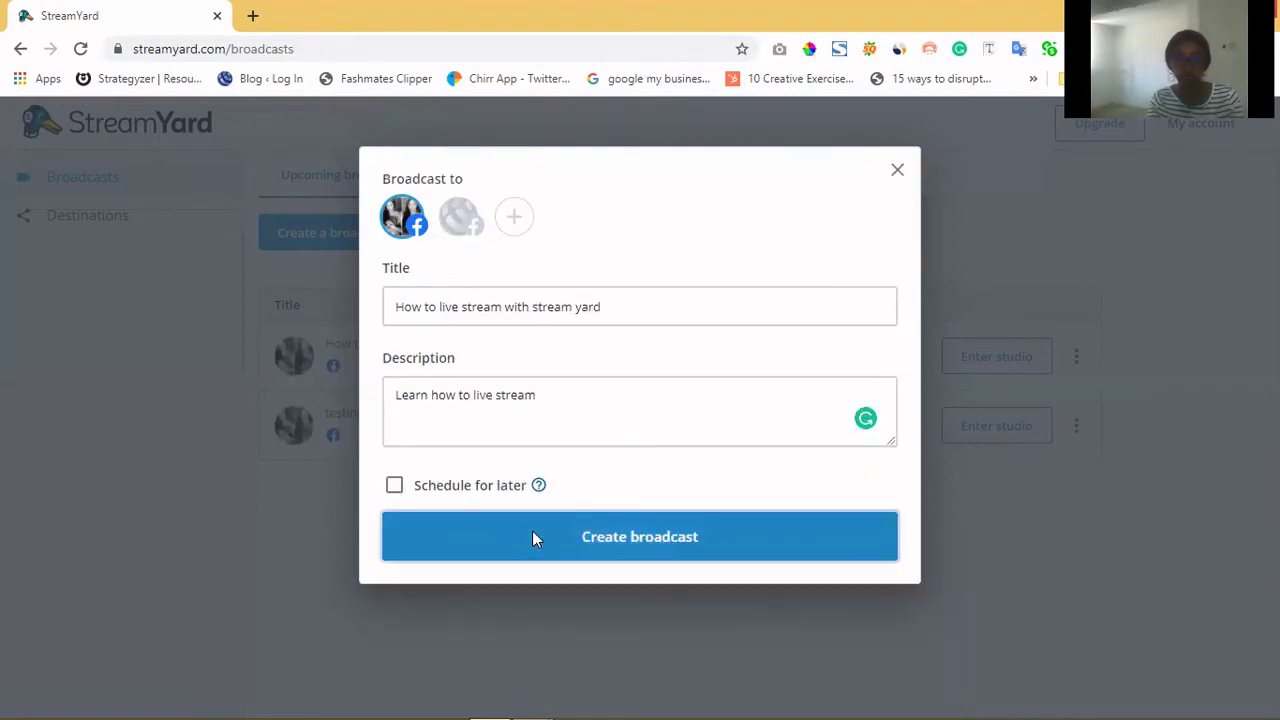
left_click(533, 538)
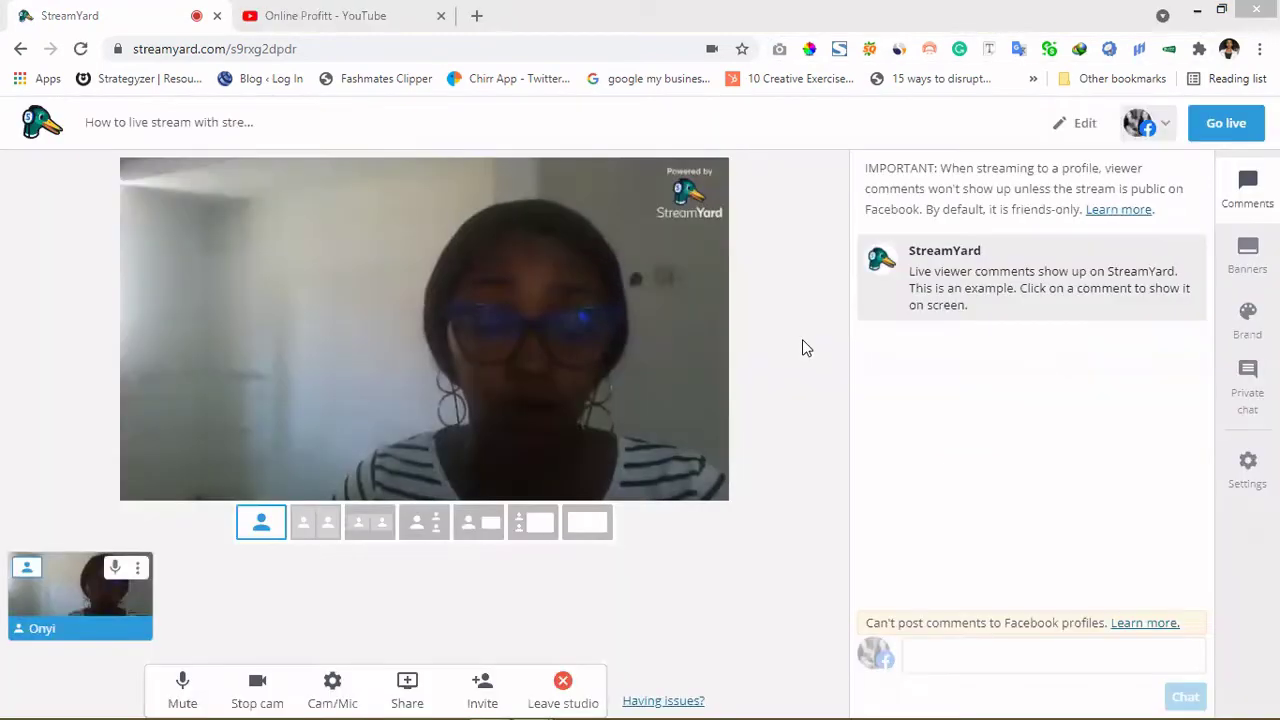
Select the side-by-side camera and screen layout and share the "Online Profitt - YouTube" Chrome tab to the broadcast
left_click(480, 530)
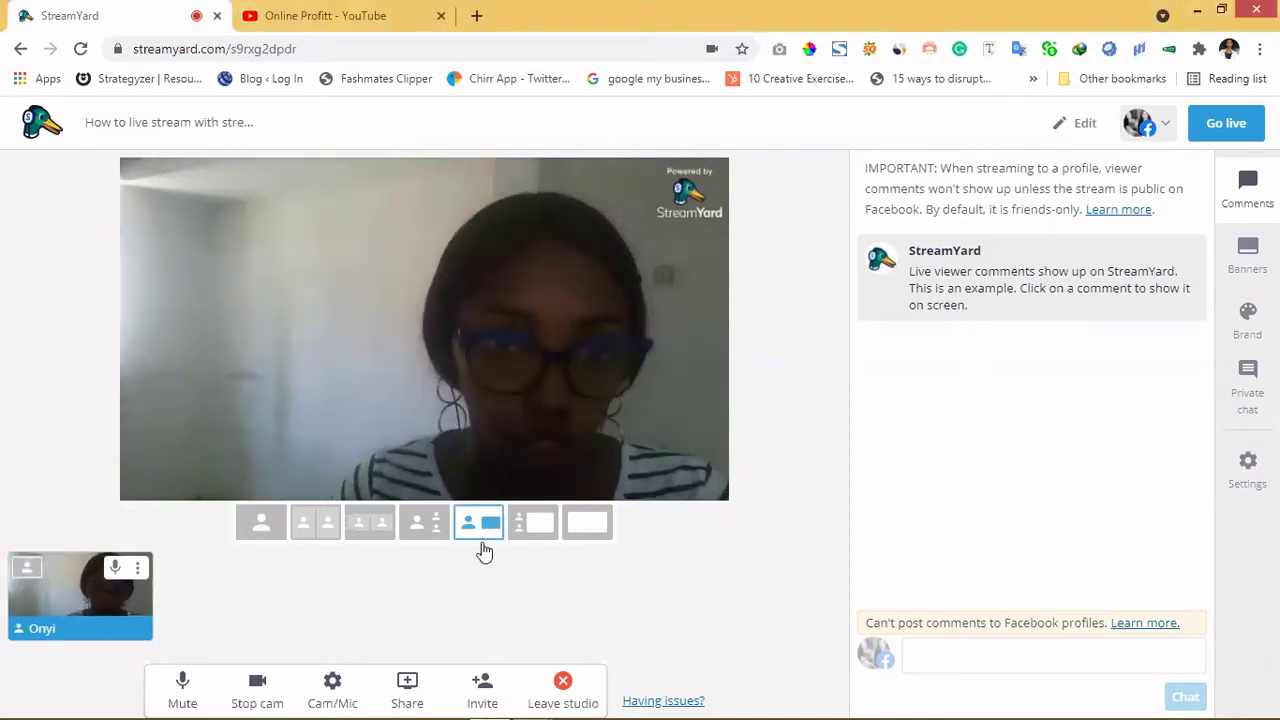
left_click(408, 692)
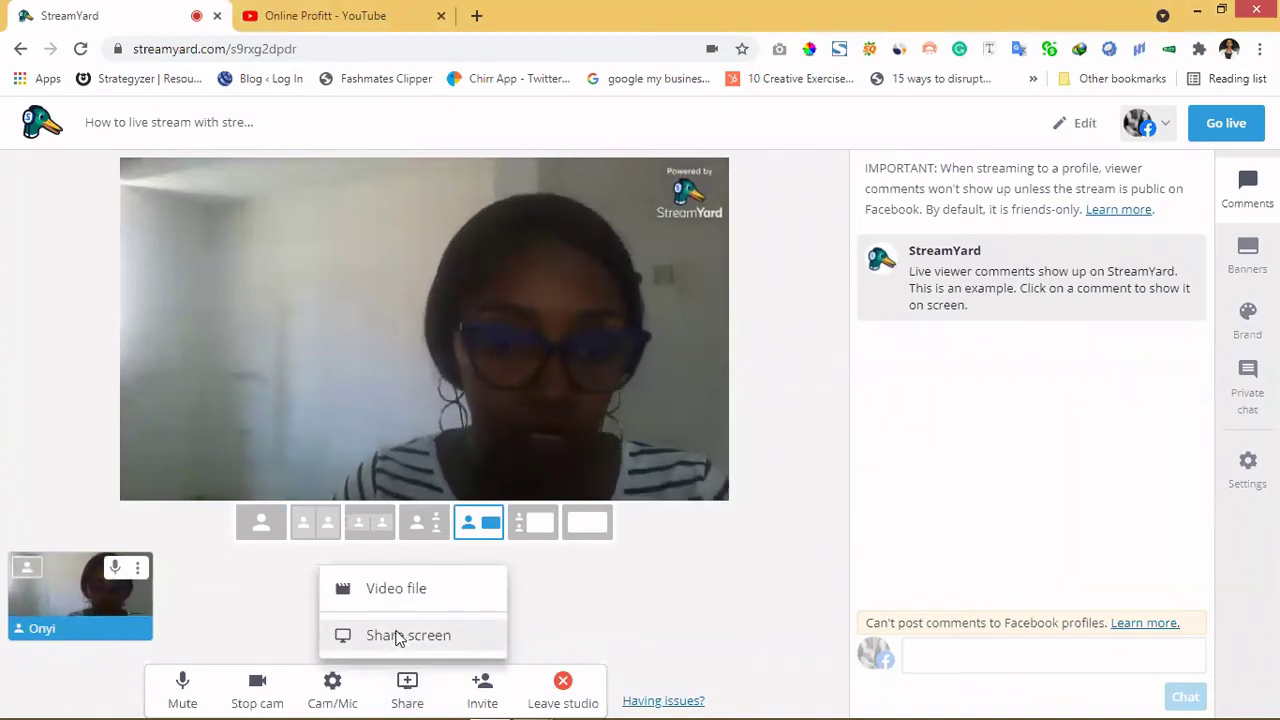
left_click(397, 636)
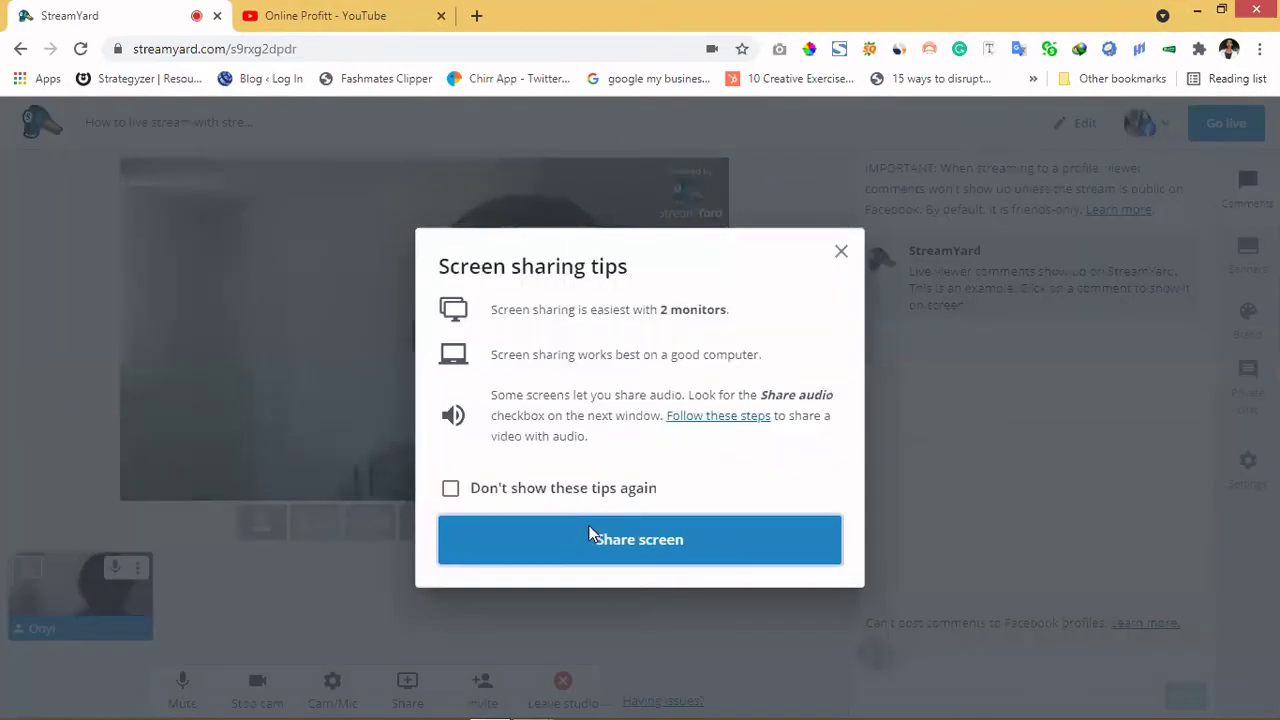
left_click(590, 535)
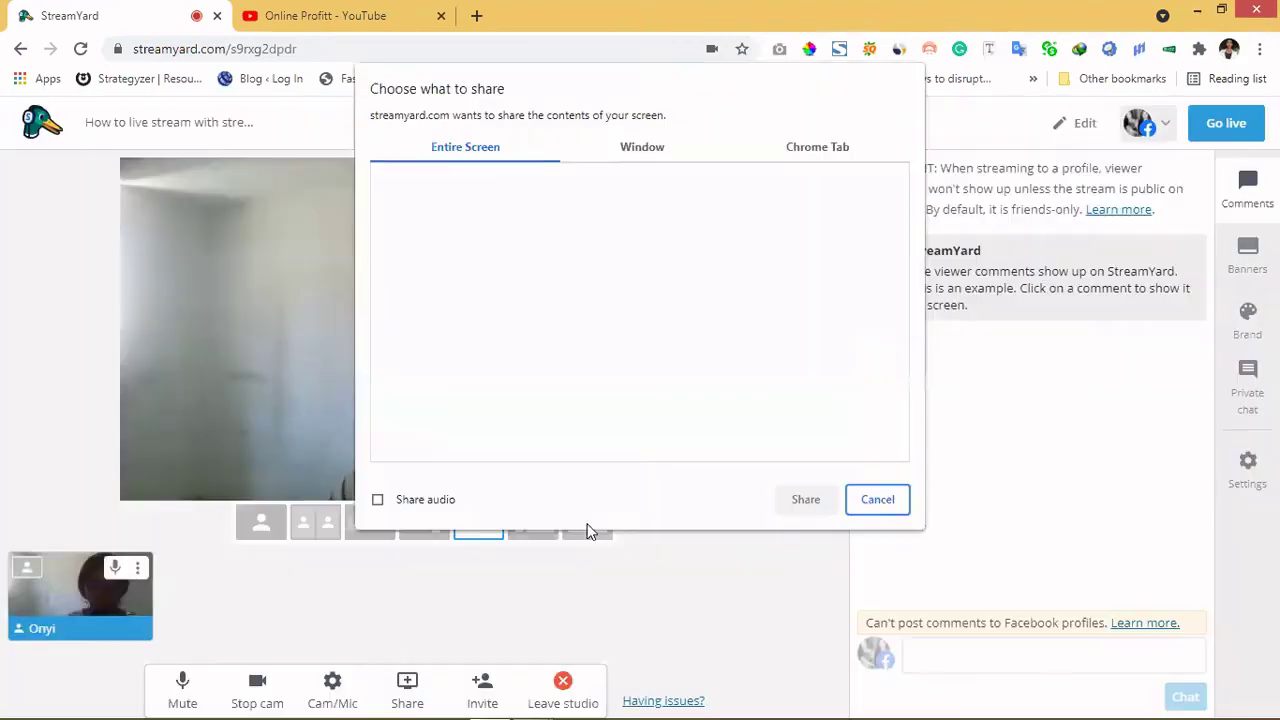
left_click(639, 150)
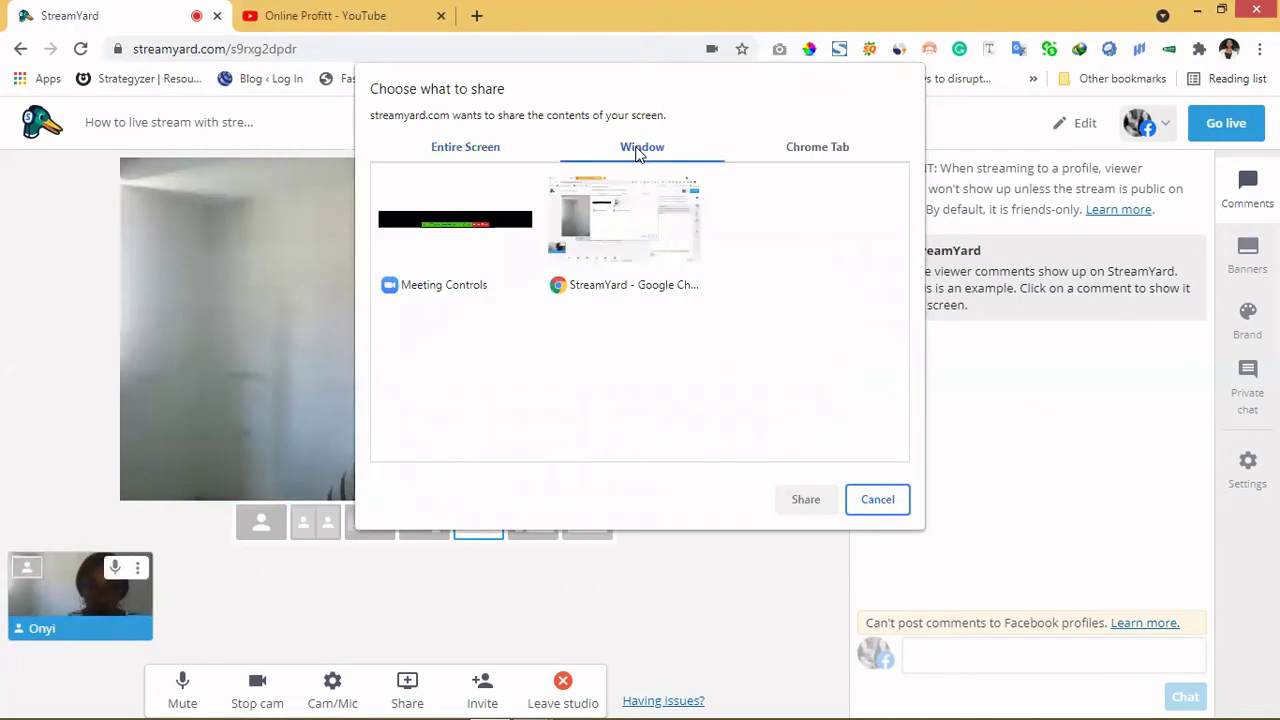
left_click(802, 153)
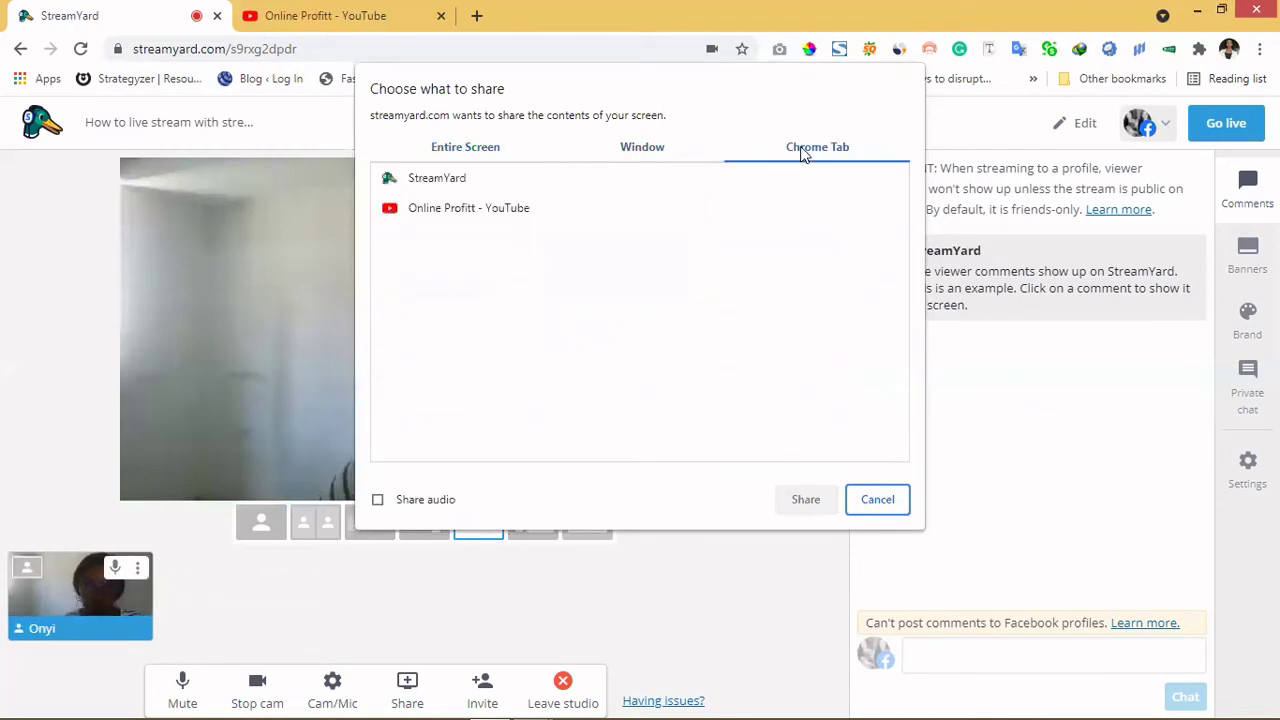
left_click(483, 212)
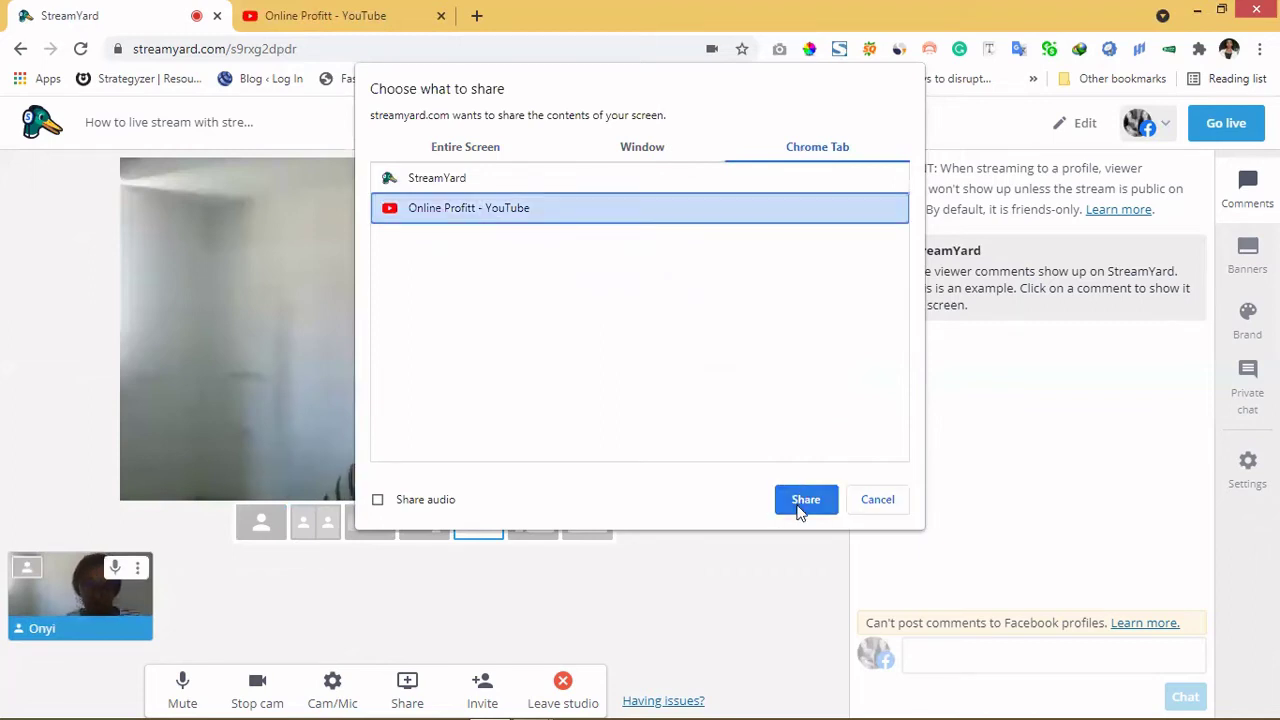
left_click(801, 506)
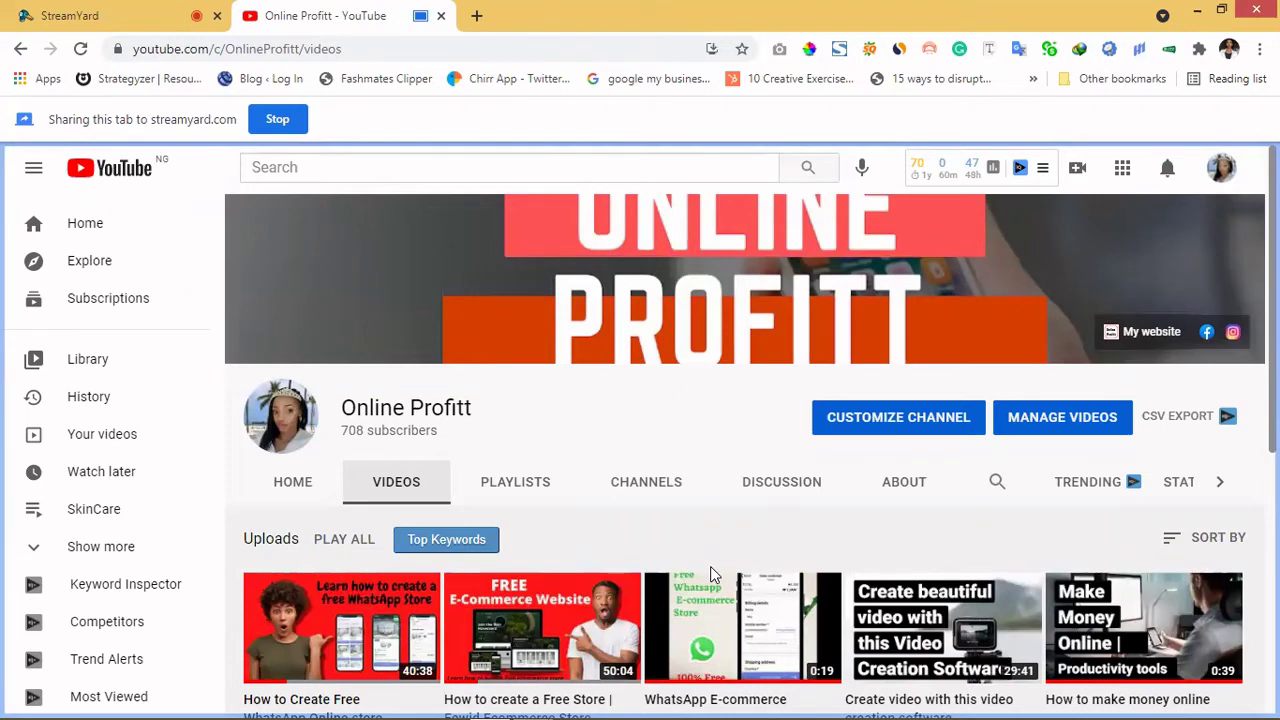
Return to the StreamYard studio, try the screen-only and small-camera-beside-screen layouts, and switch the stage to the solo camera layout
left_click(133, 9)
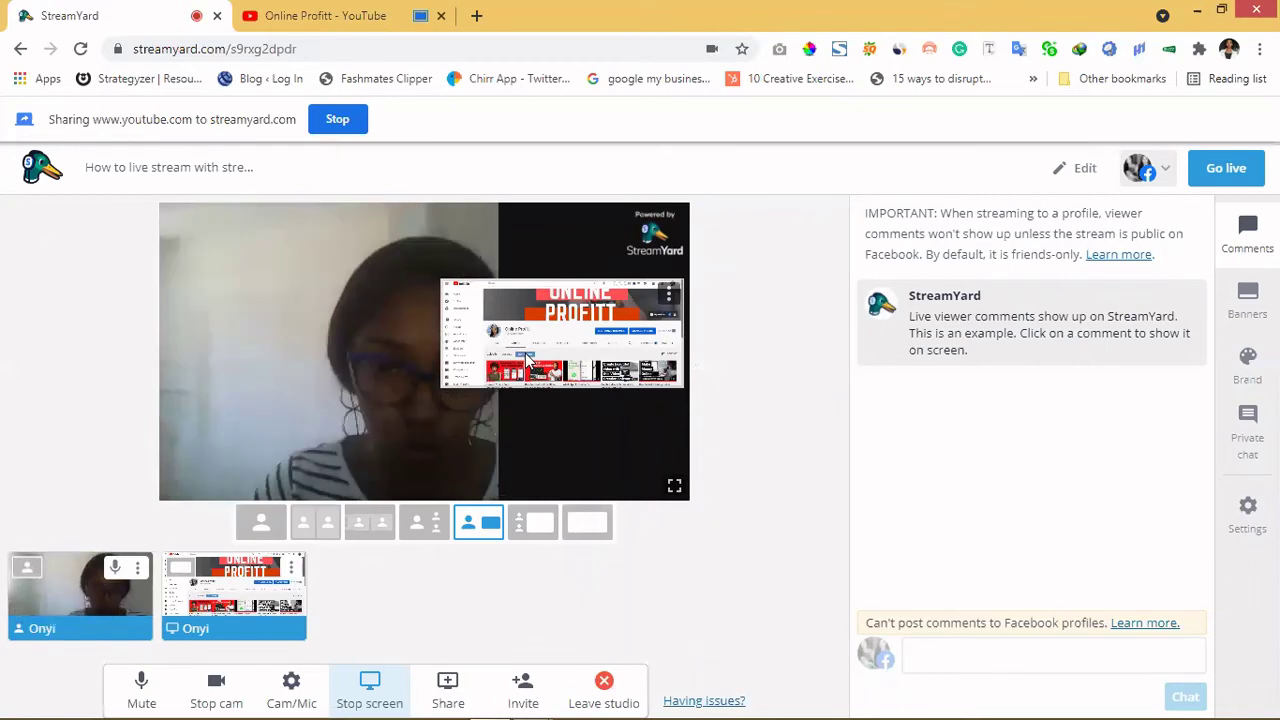
left_click(584, 525)
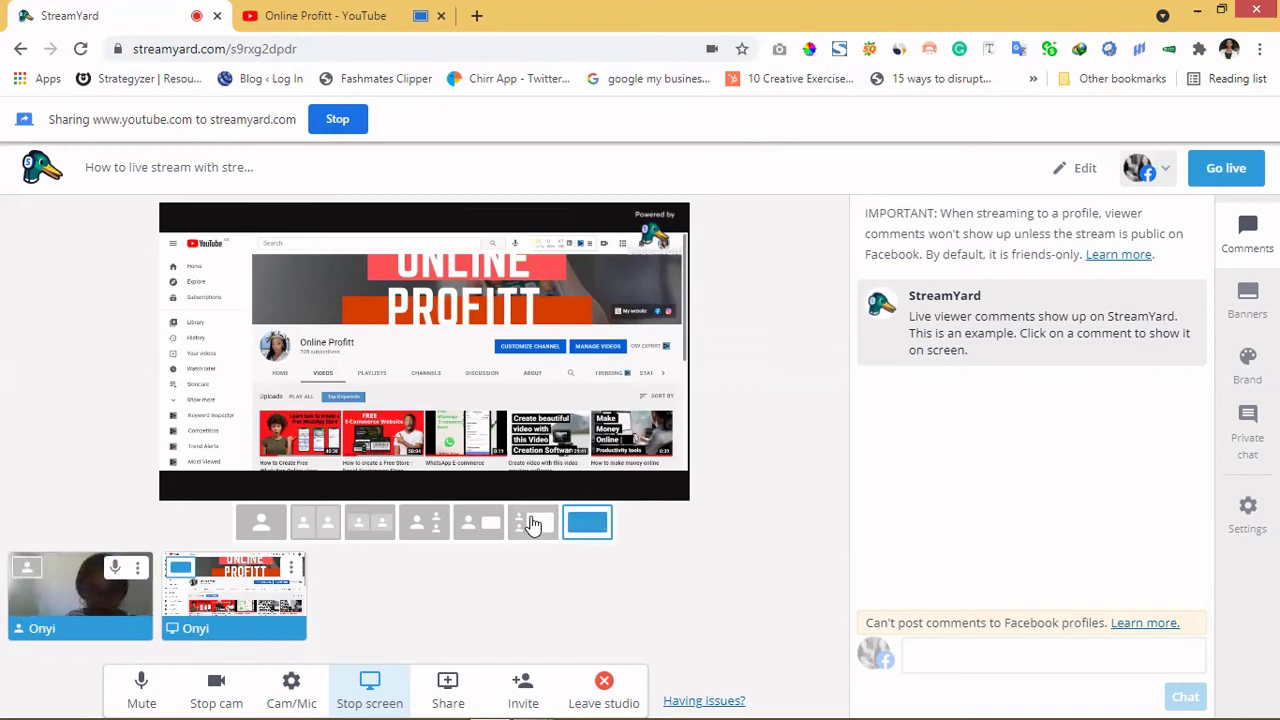
left_click(533, 522)
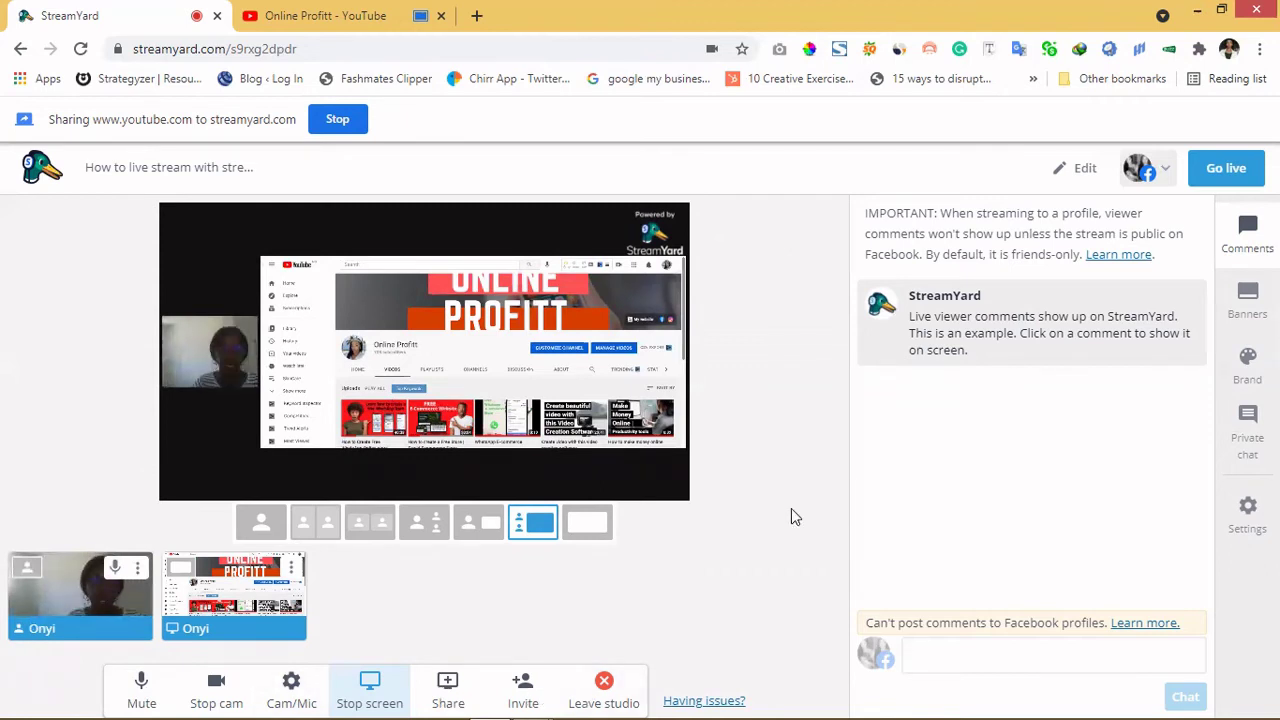
left_click(278, 524)
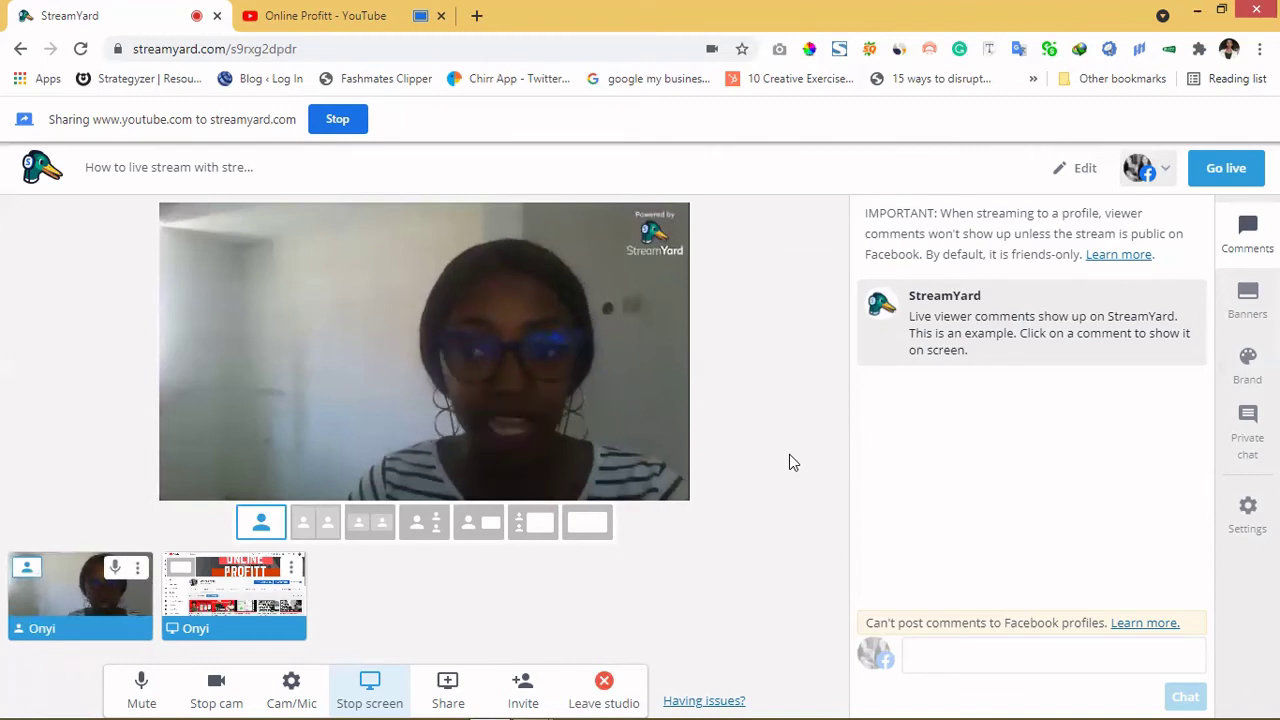
Show the example StreamYard comment on the stage and hide it again
mouse_move(994, 309)
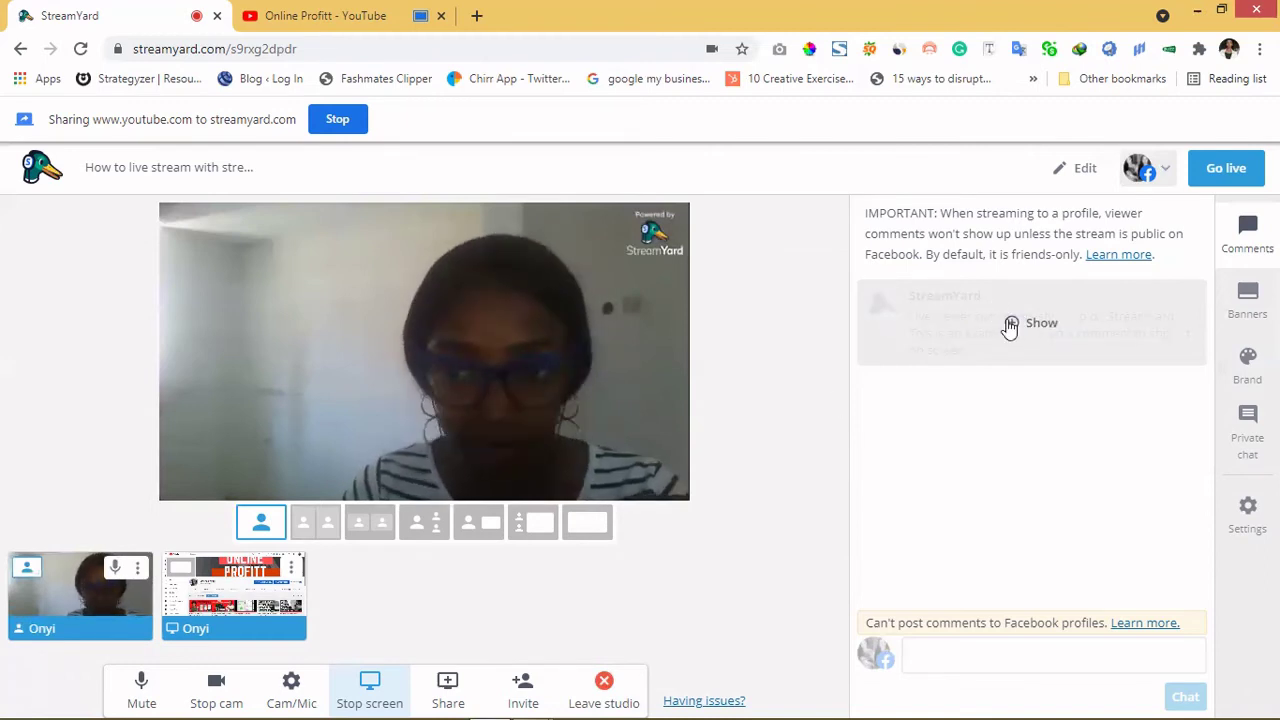
left_click(1004, 329)
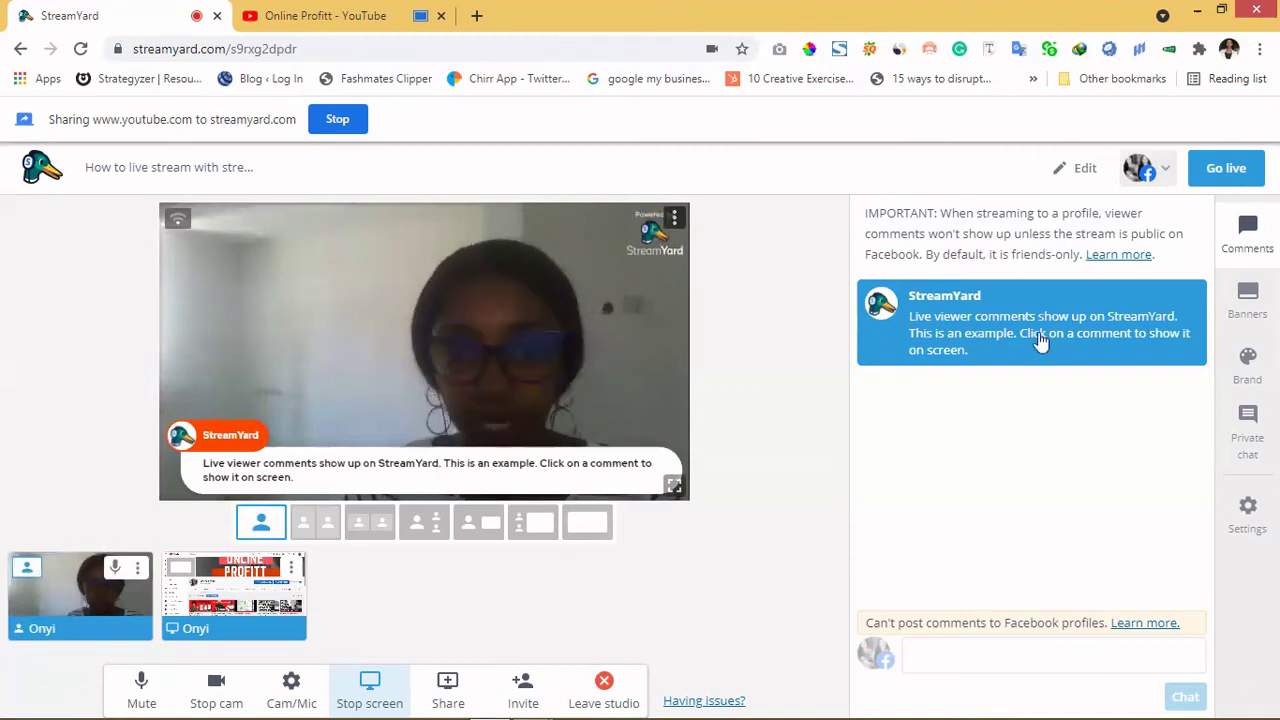
mouse_move(1040, 322)
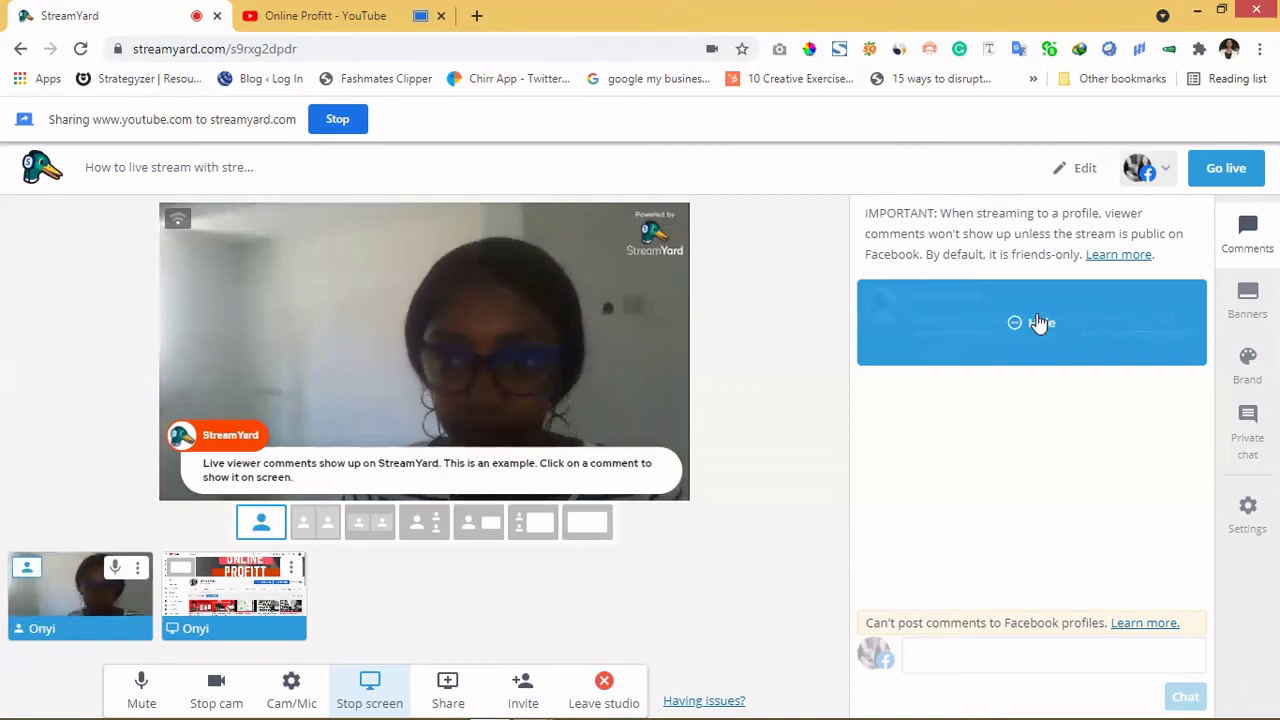
left_click(1040, 322)
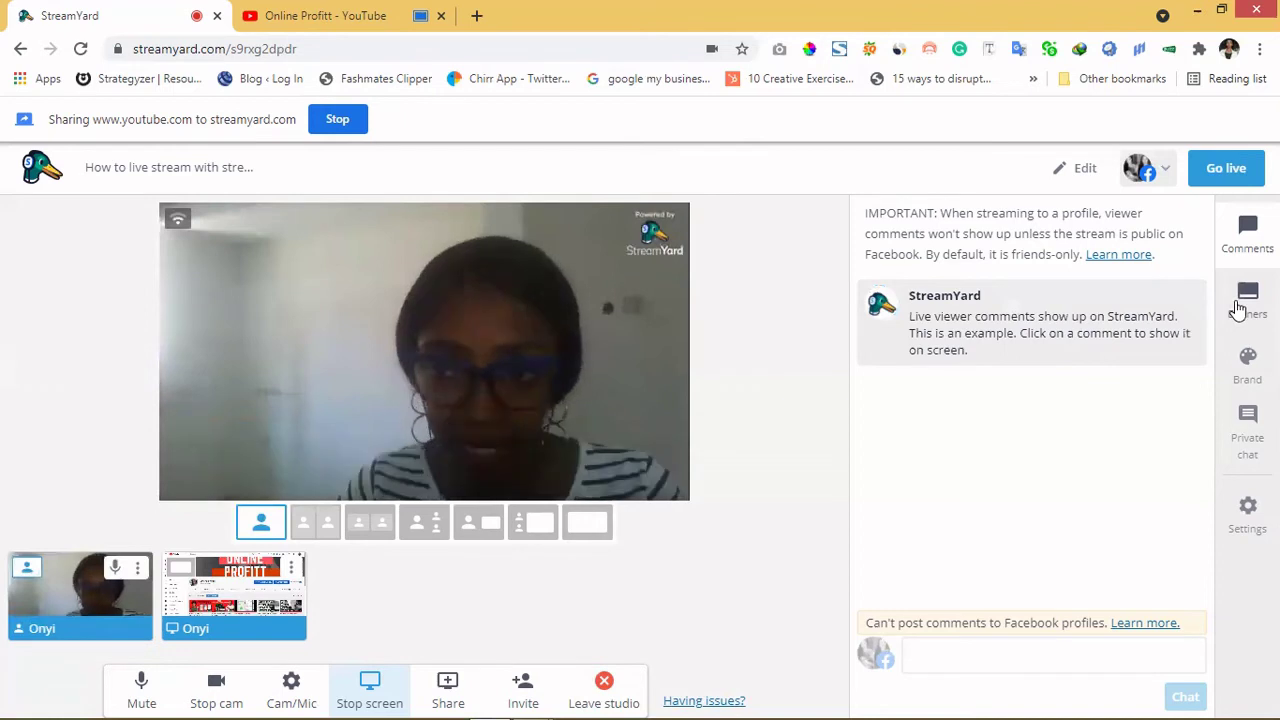
Show the example ticker banner and the "Ask a questions" banner on the stage one after the other, and hide both
left_click(1238, 310)
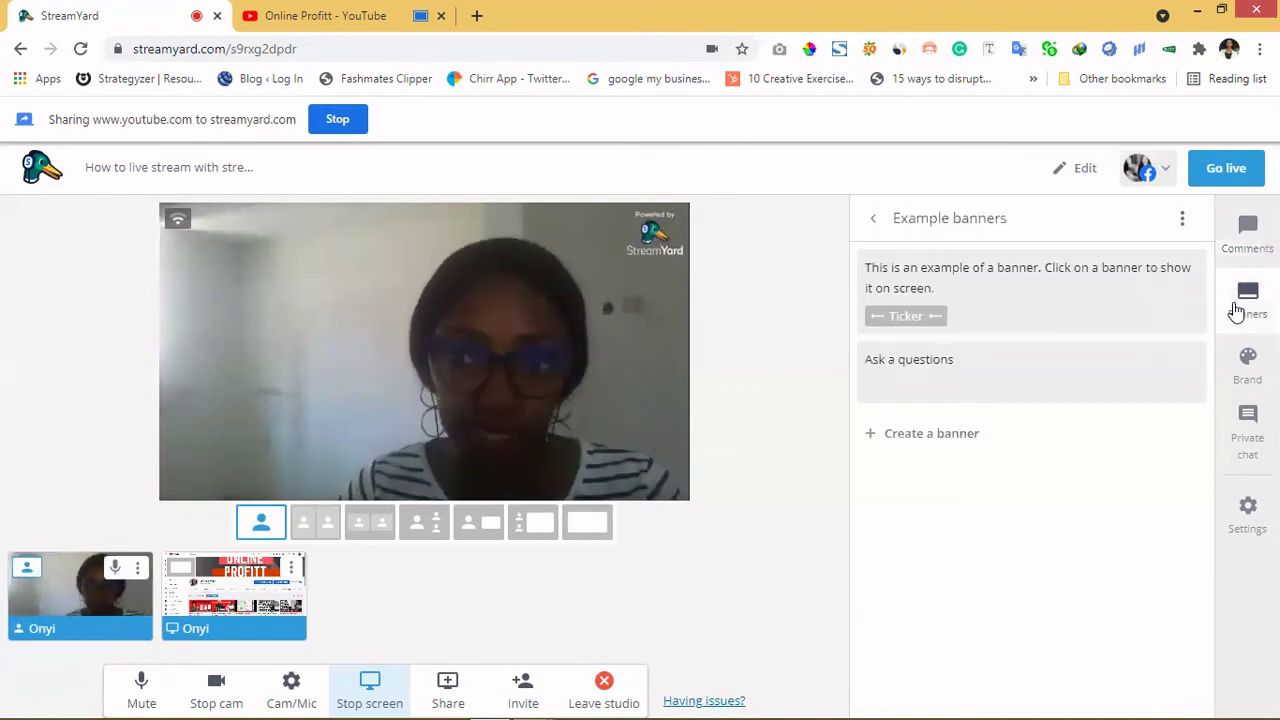
mouse_move(1040, 304)
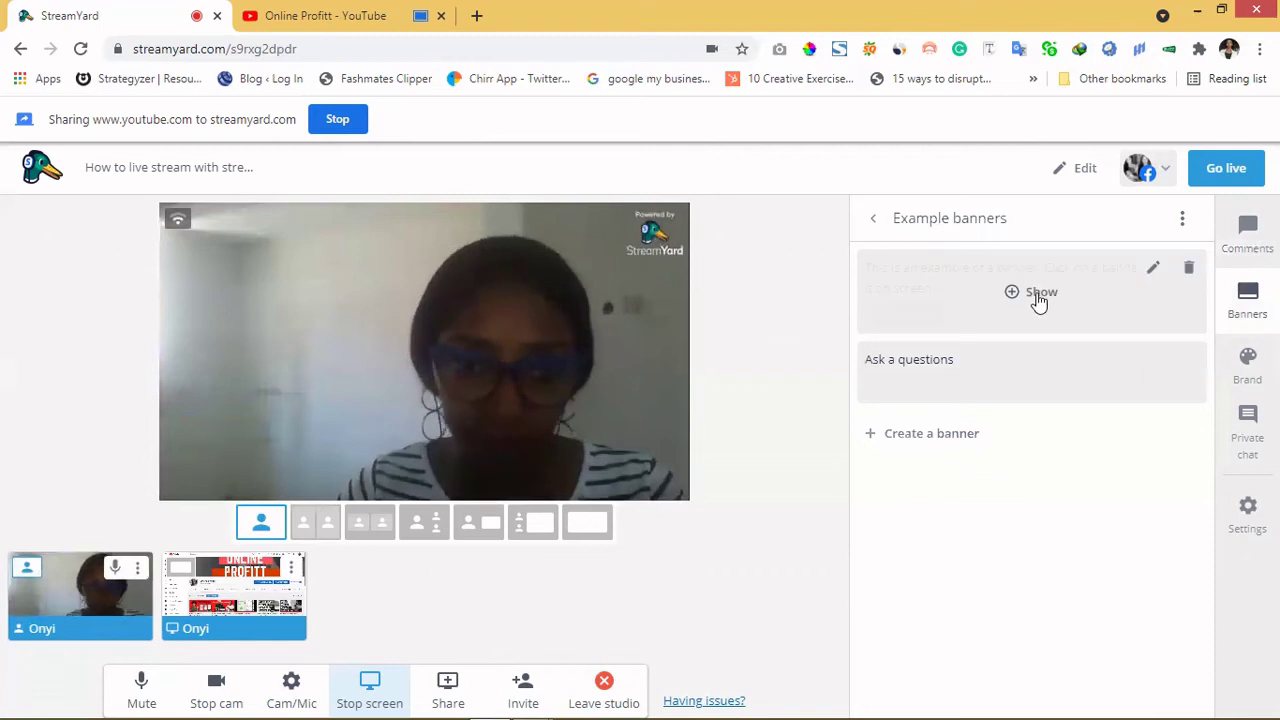
left_click(1040, 294)
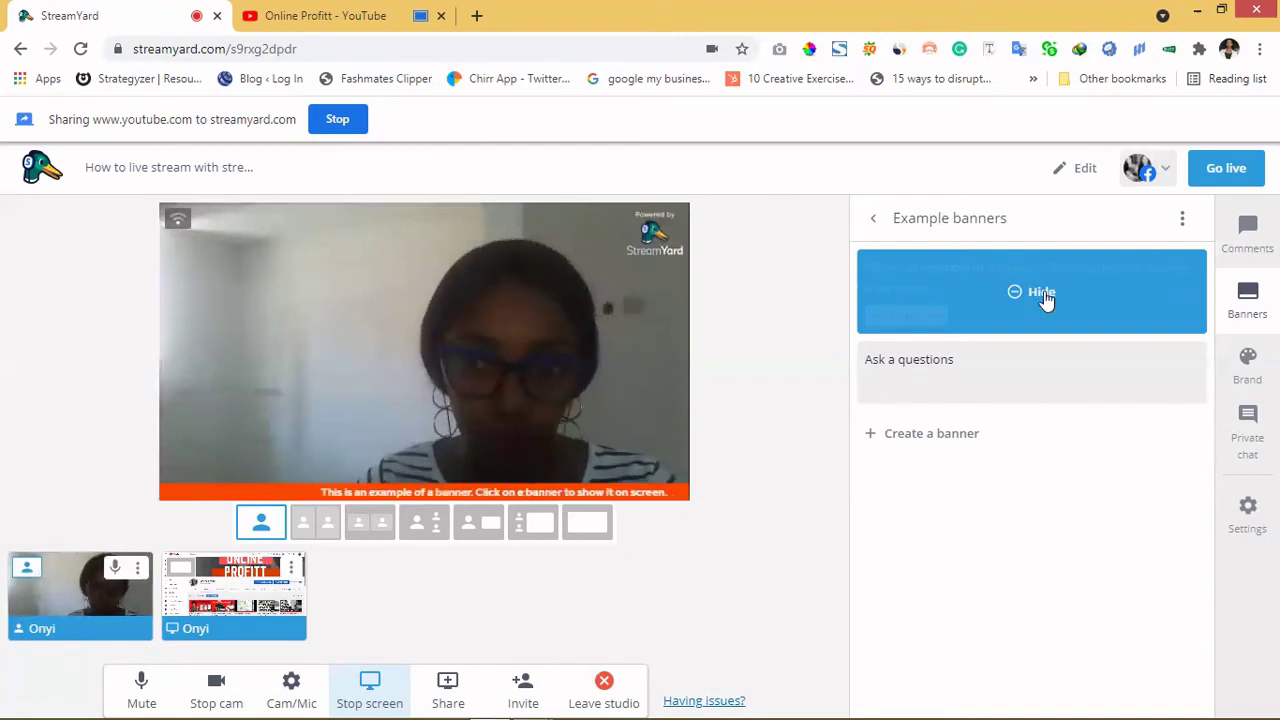
mouse_move(1030, 380)
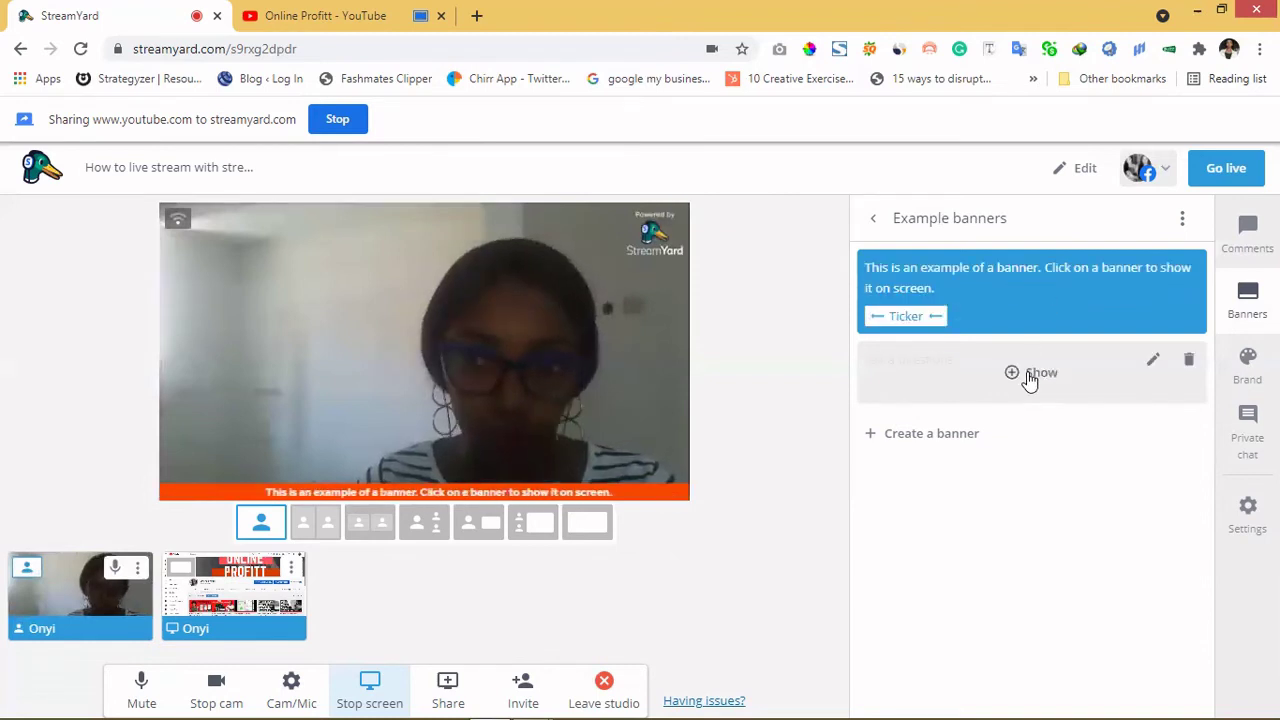
left_click(1030, 378)
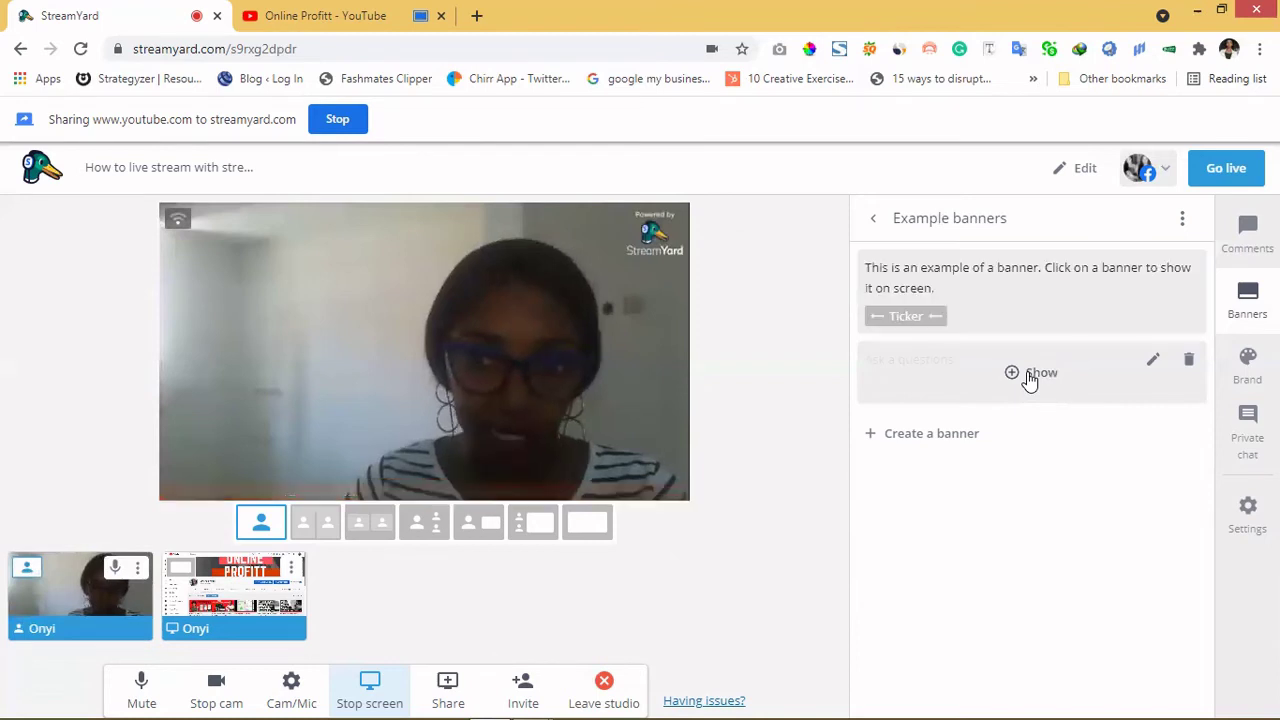
left_click(1030, 378)
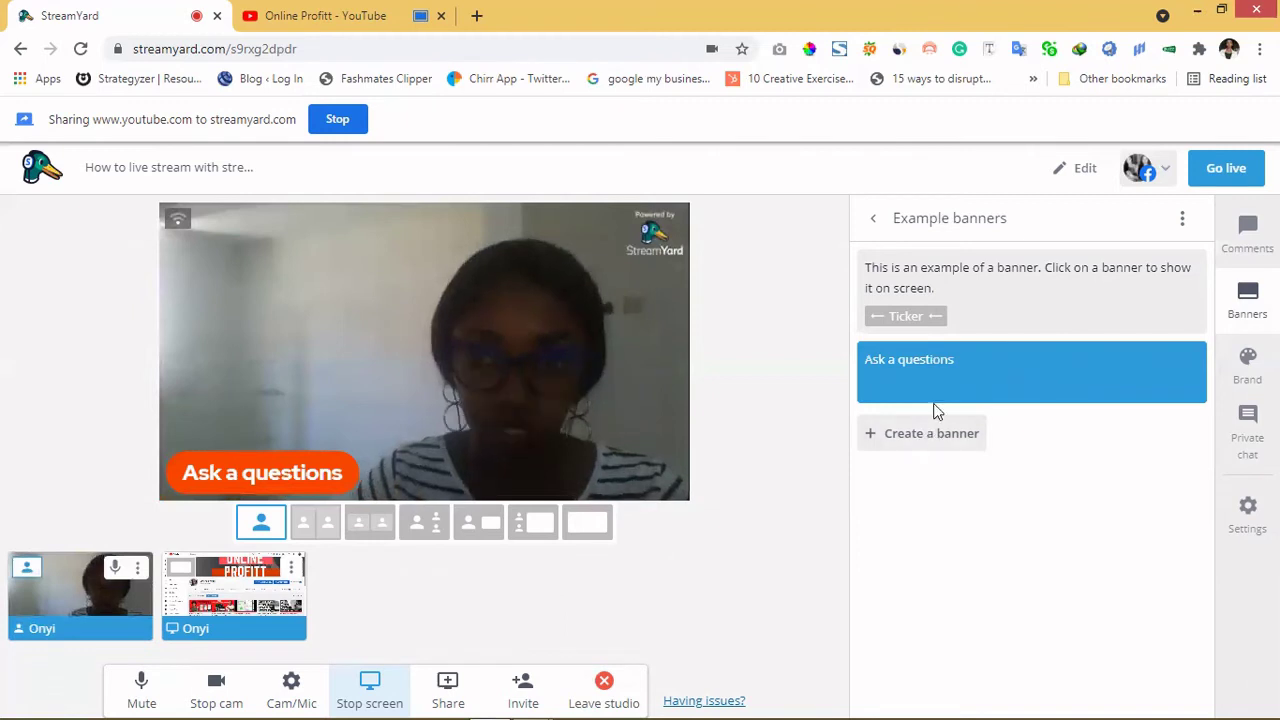
mouse_move(943, 329)
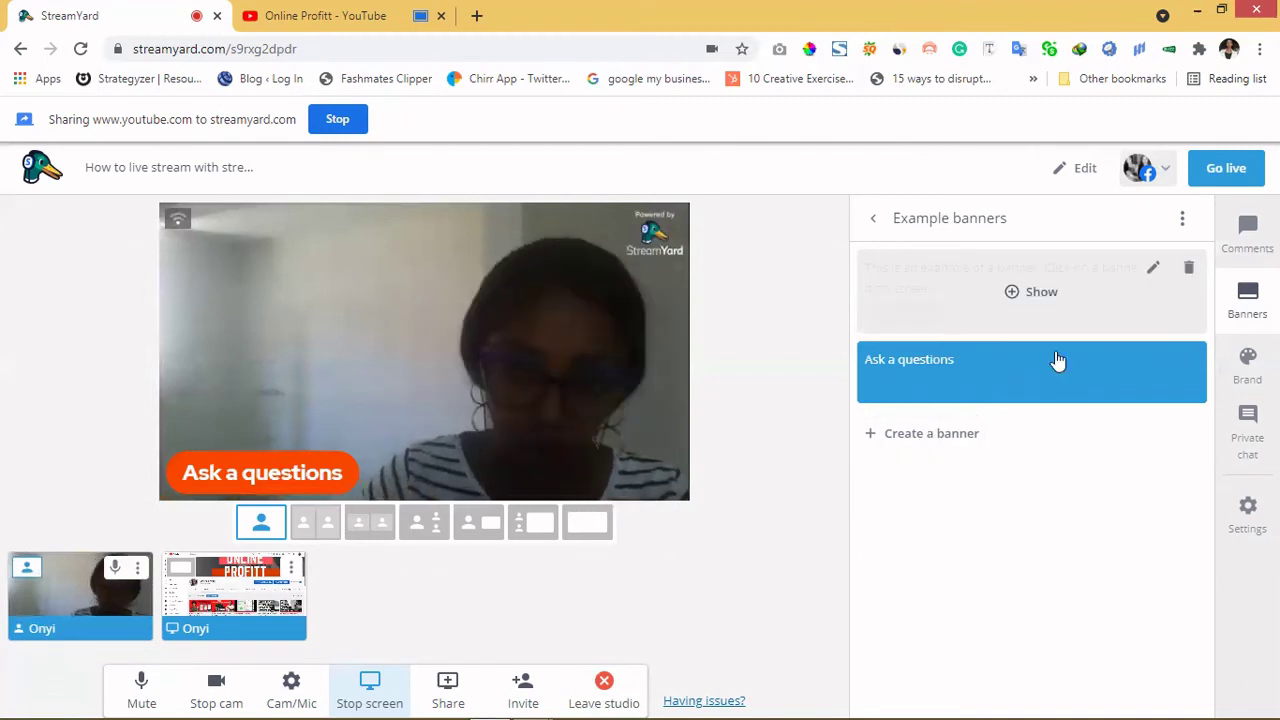
left_click(1031, 378)
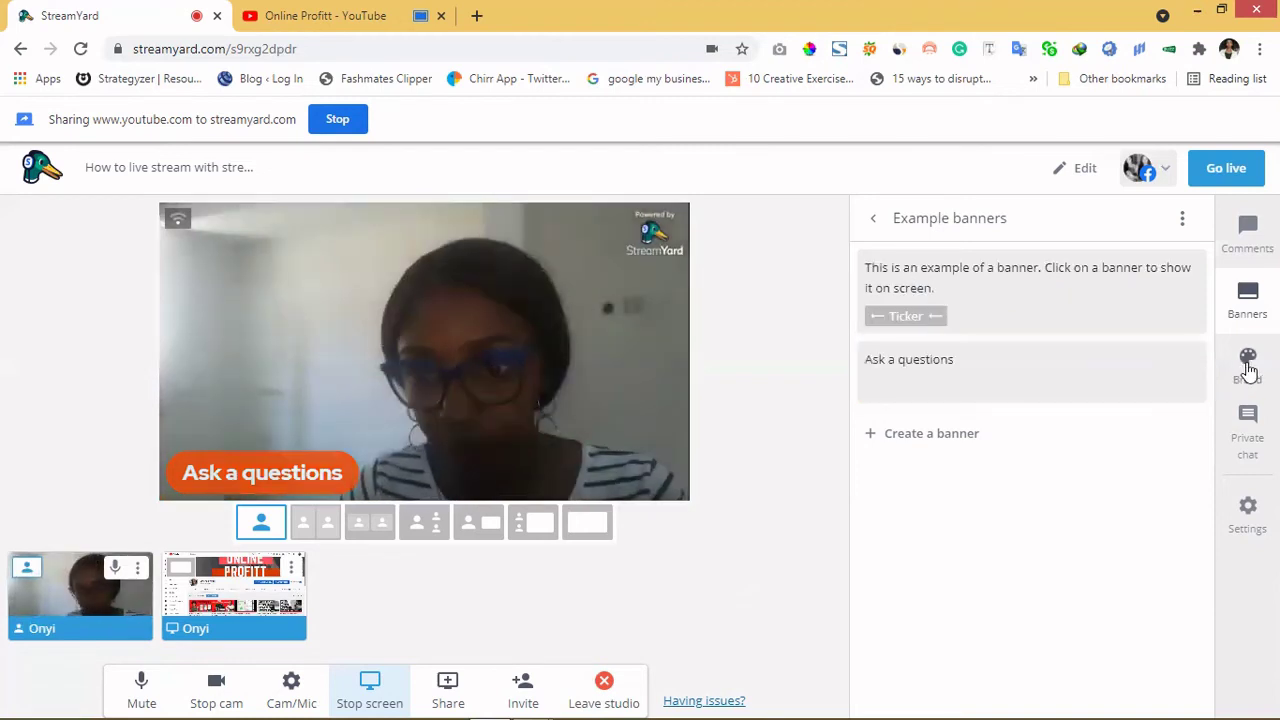
Try the Default and Minimal themes in the Brand 1 settings and return to the Bubble theme
left_click(1248, 368)
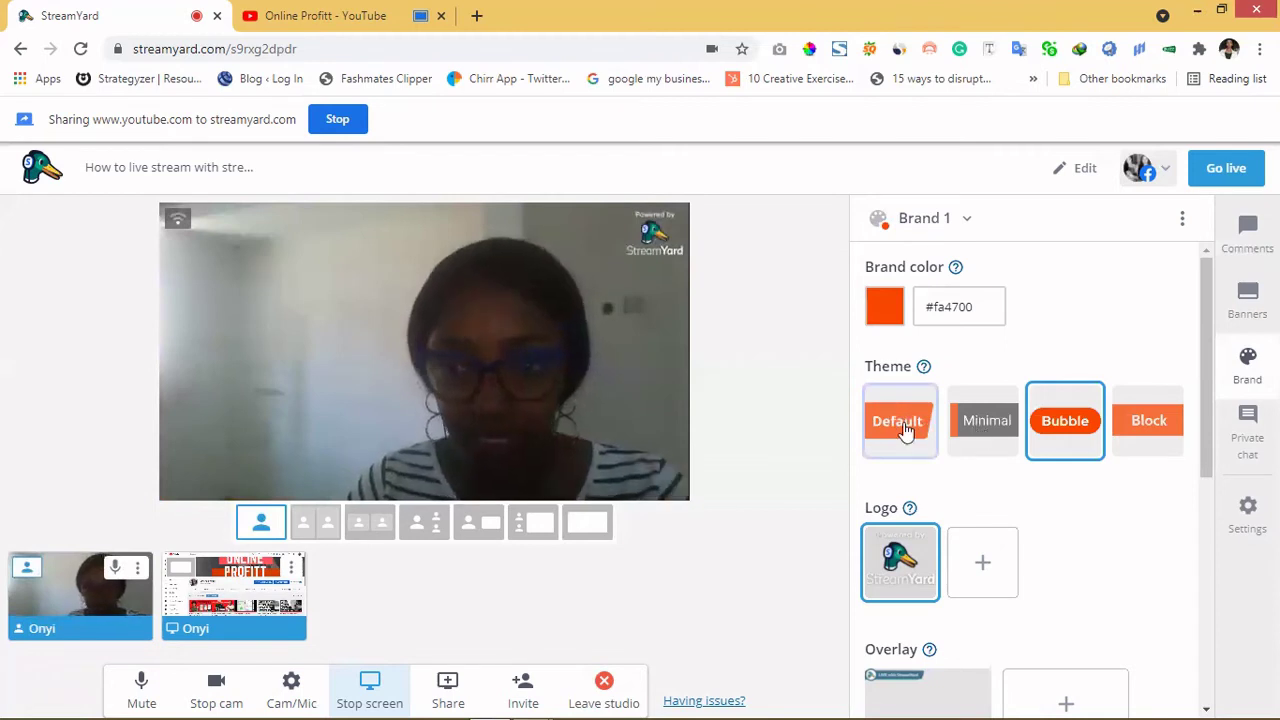
left_click(900, 425)
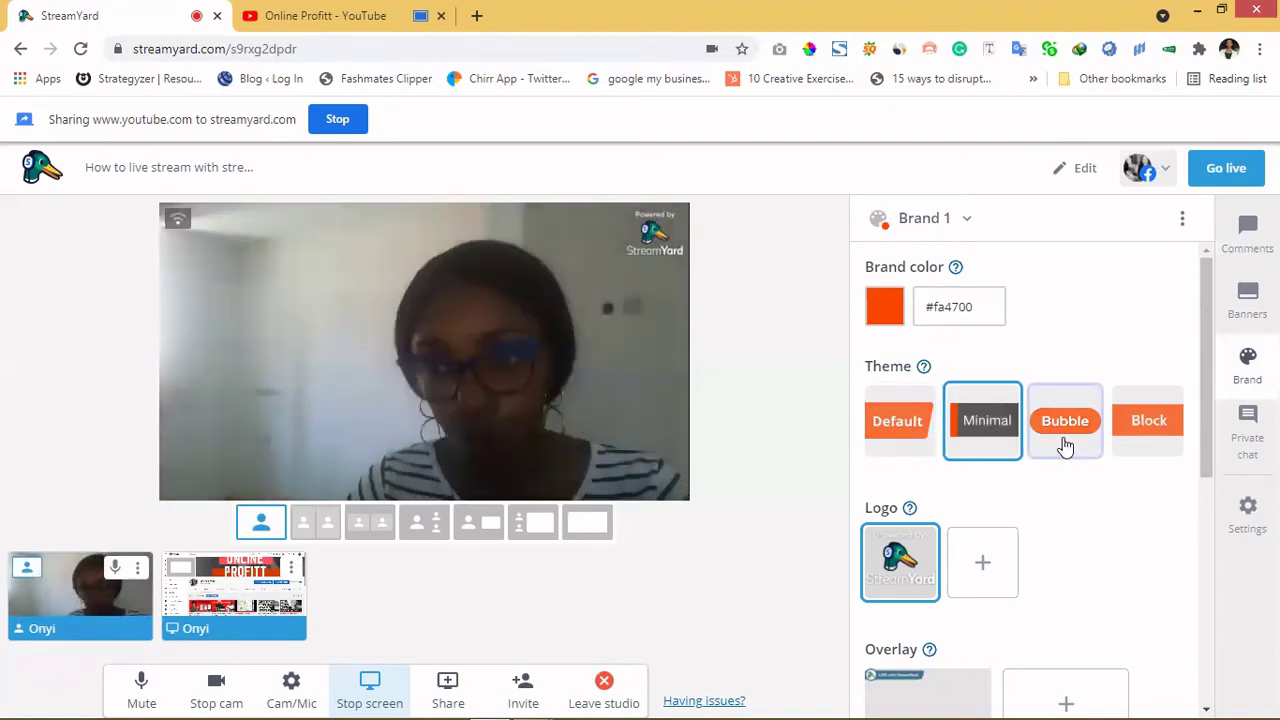
left_click(1065, 440)
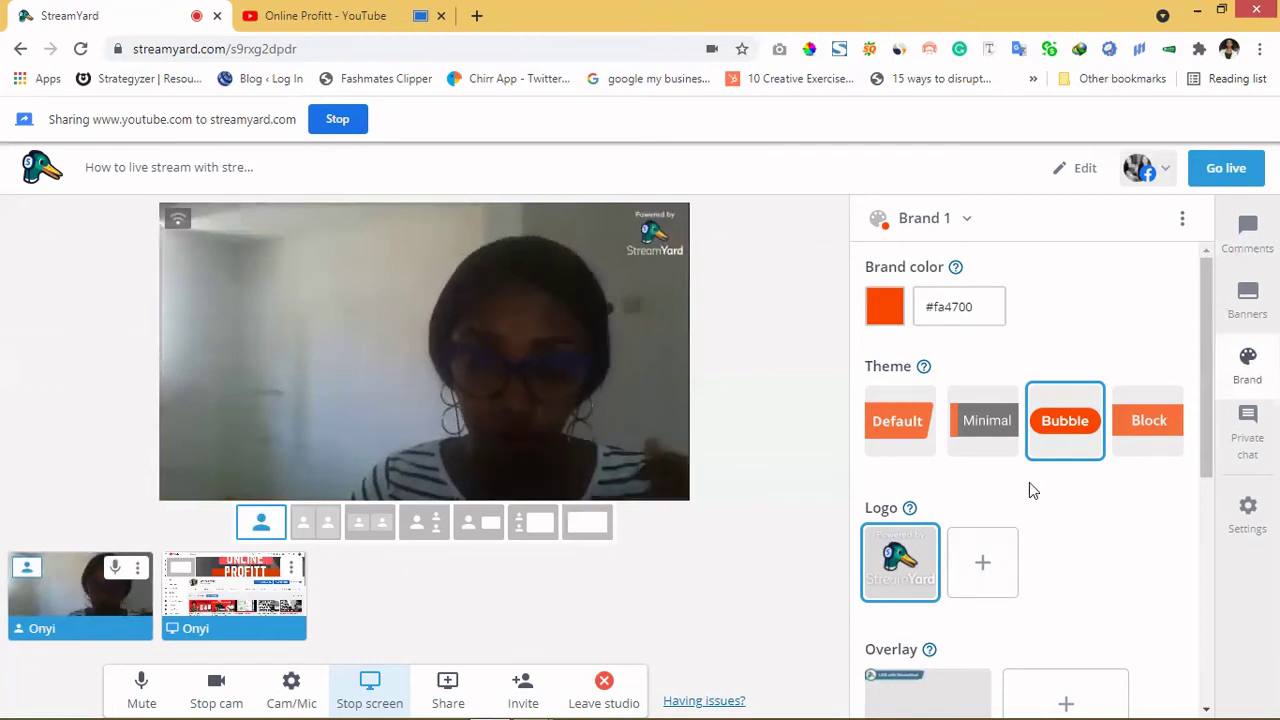
Try the StreamYard overlay on the stage and play the Countdown video clip
scroll(926, 421, "down", 2)
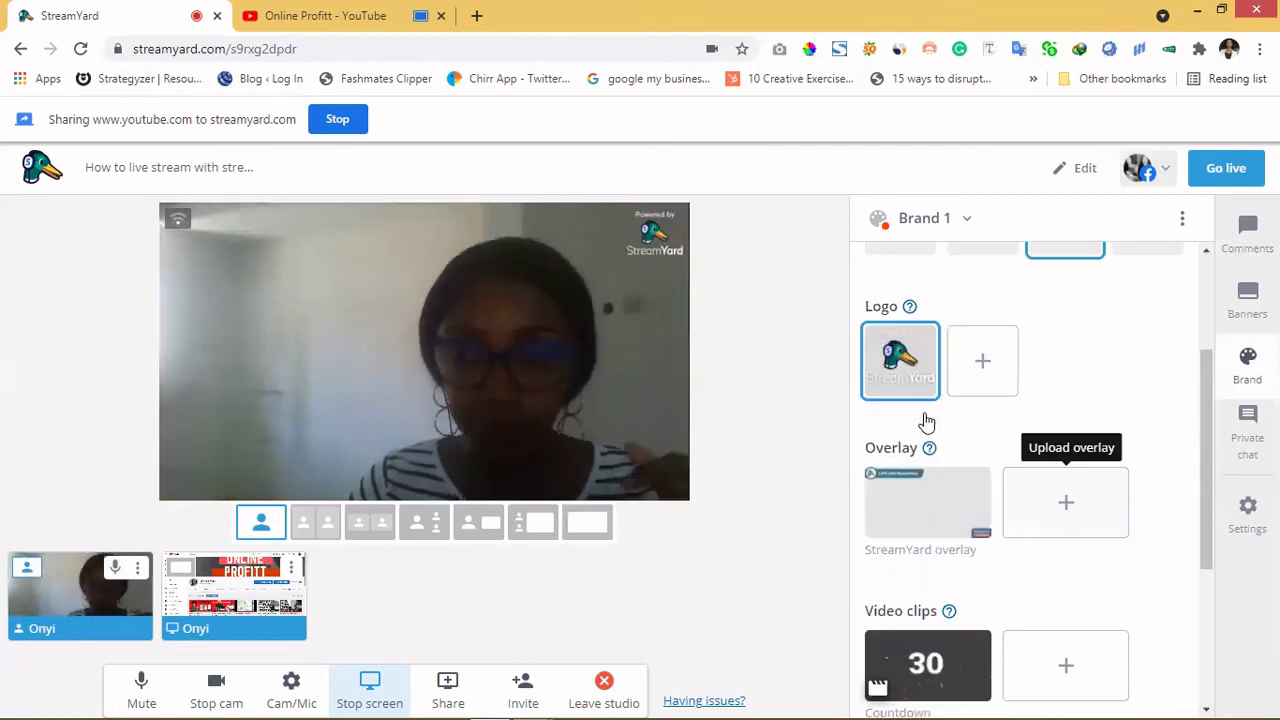
scroll(926, 421, "down", 1)
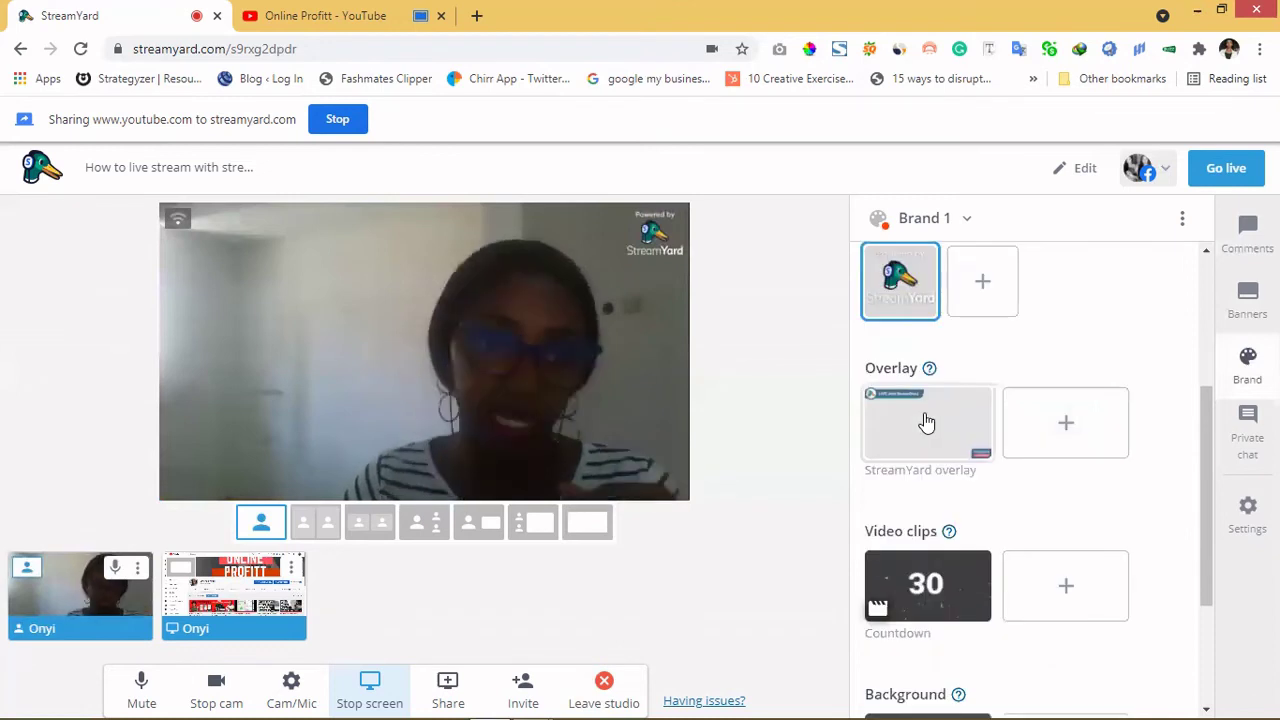
left_click(927, 422)
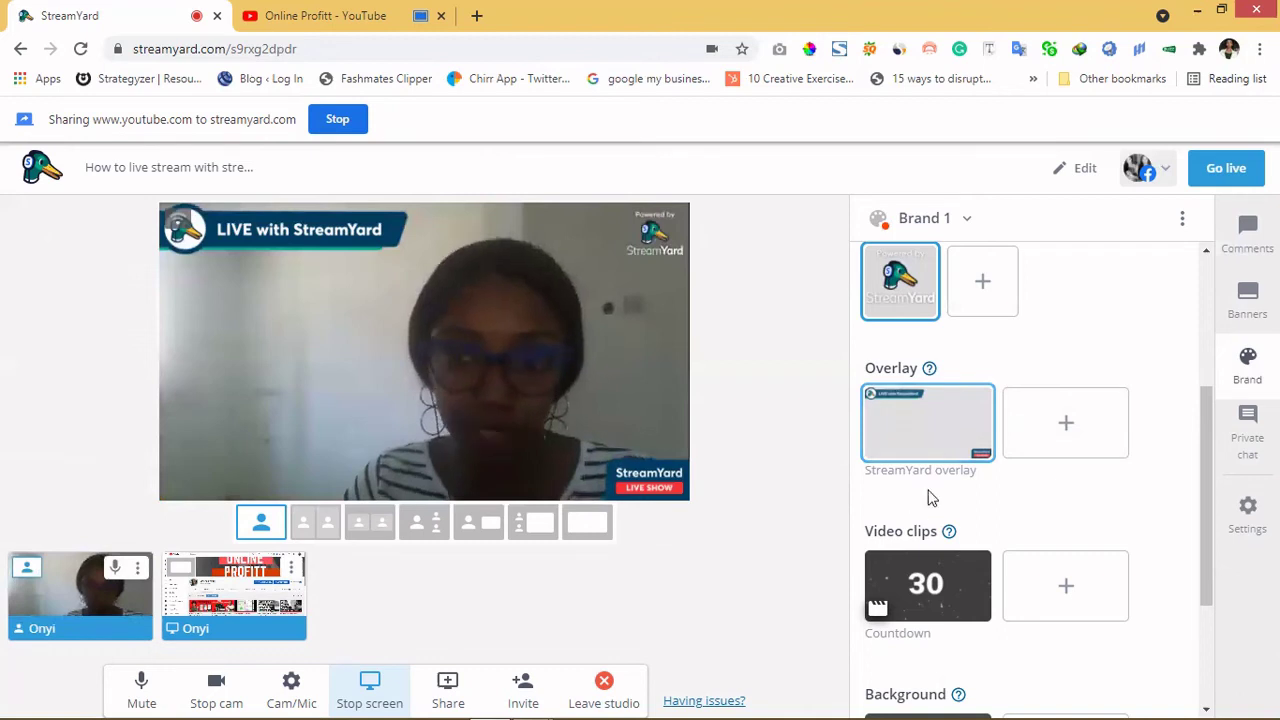
left_click(932, 579)
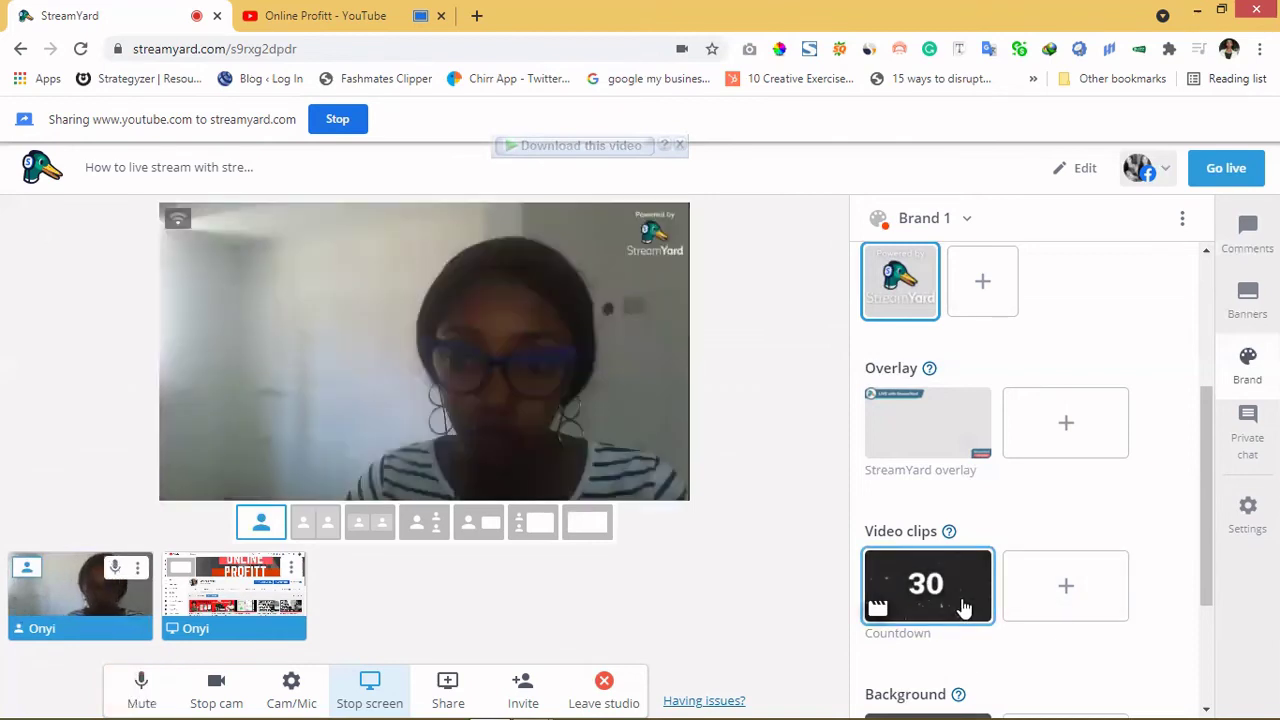
Turn on Show display names in the Brand 1 settings and turn it off again
scroll(900, 530, "down", 2)
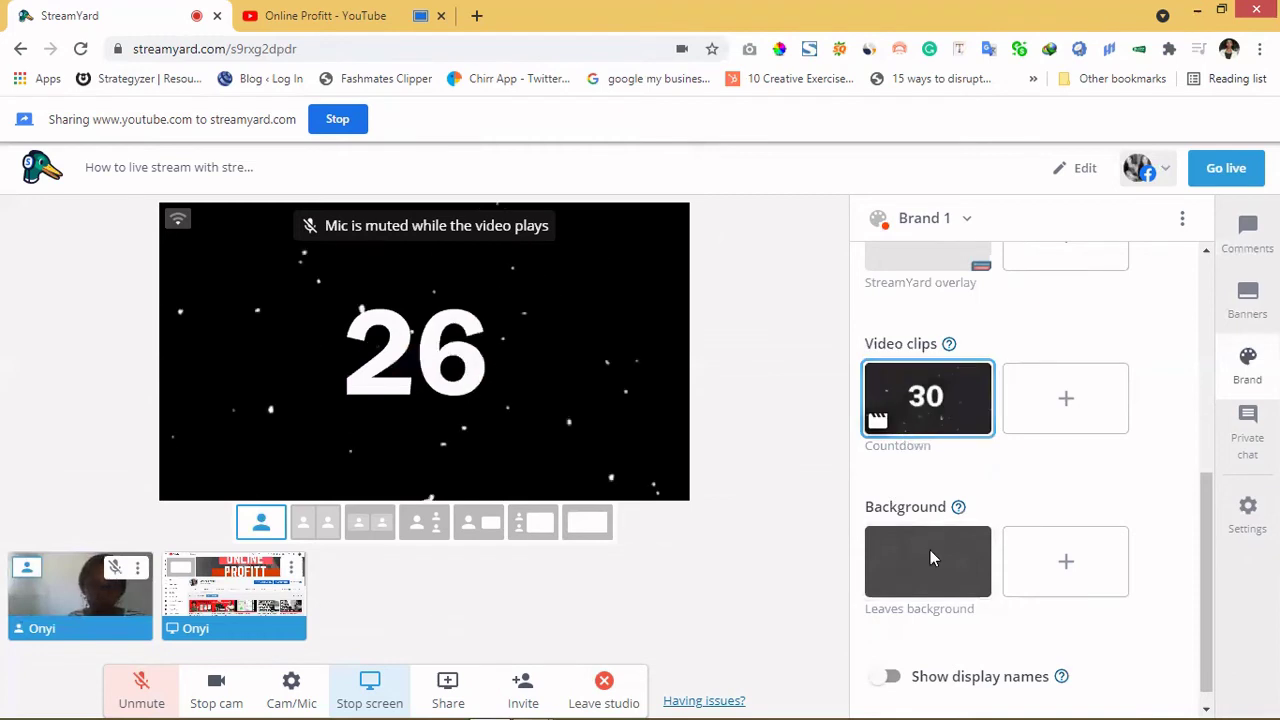
scroll(895, 660, "down", 1)
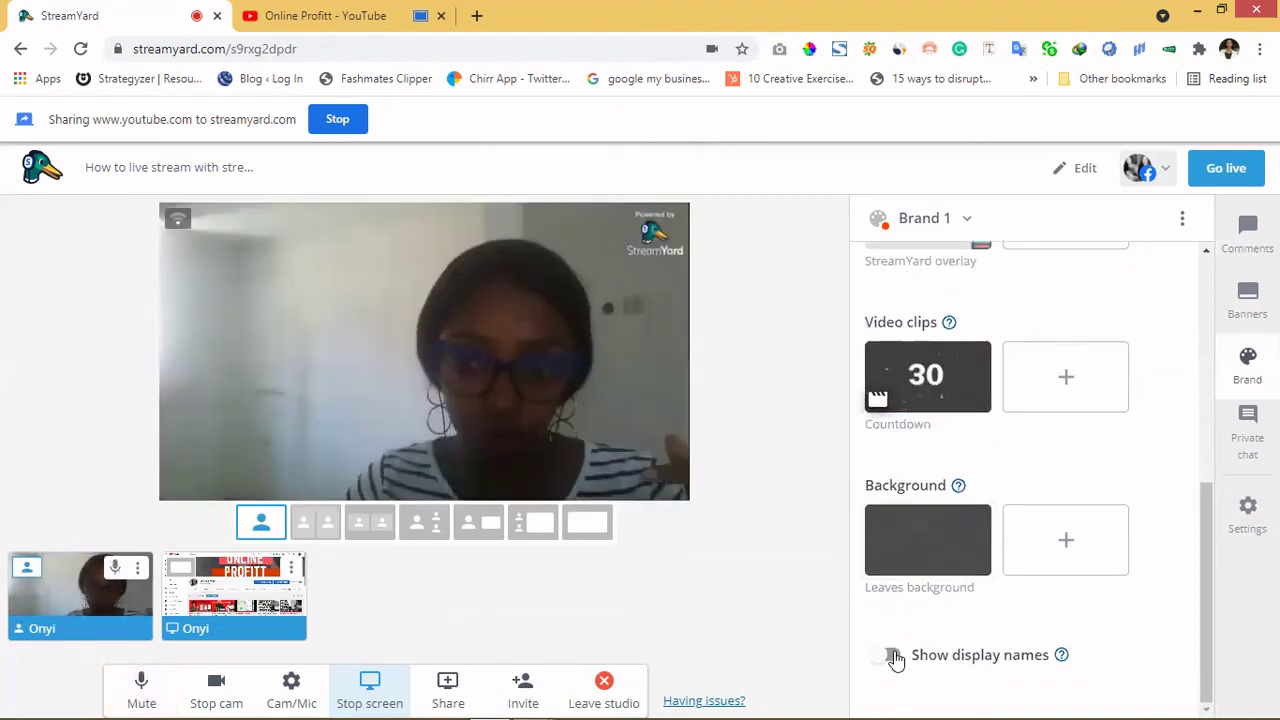
left_click(893, 656)
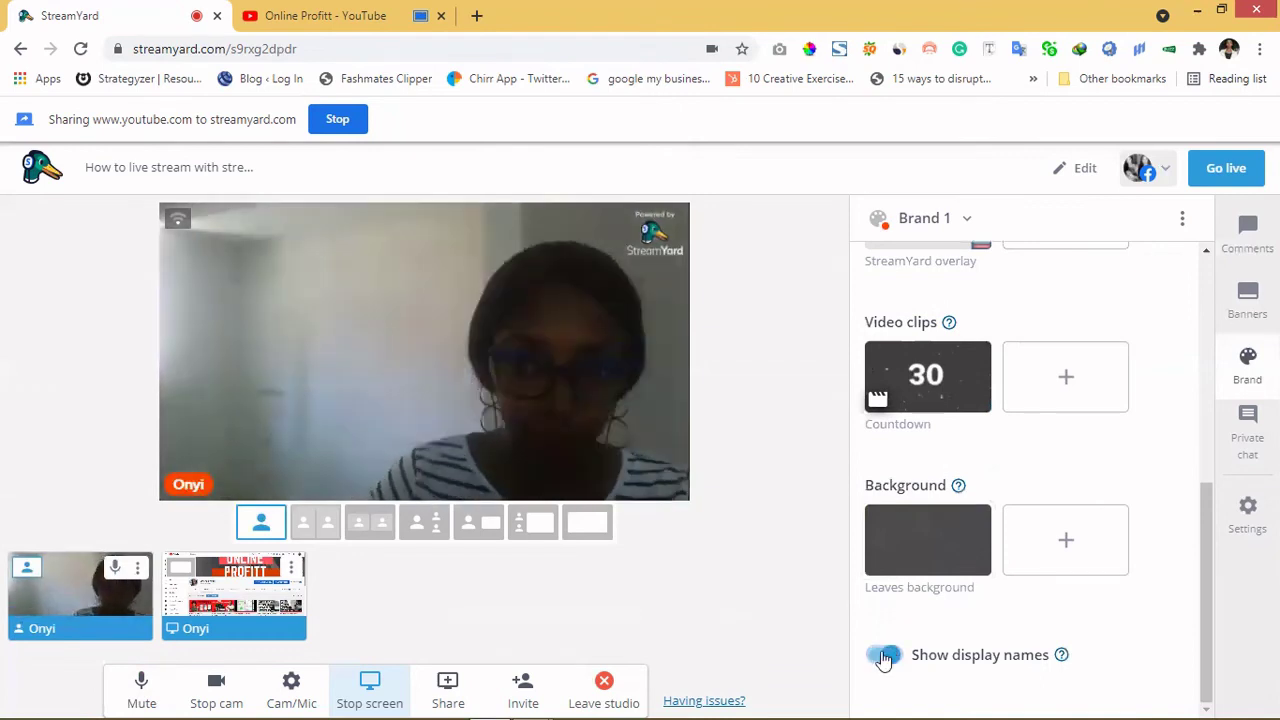
left_click(884, 657)
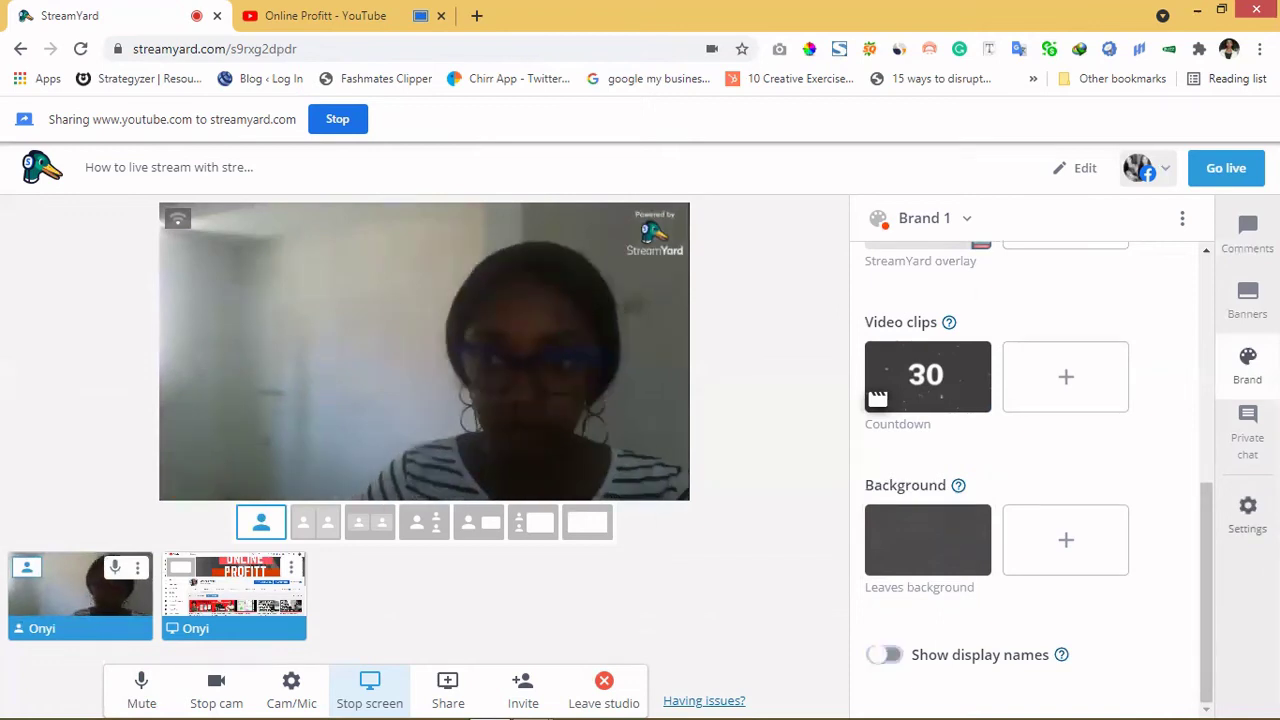
Open the private chat and review the General and Guests options in the studio settings, leaving them as they are
left_click(1247, 433)
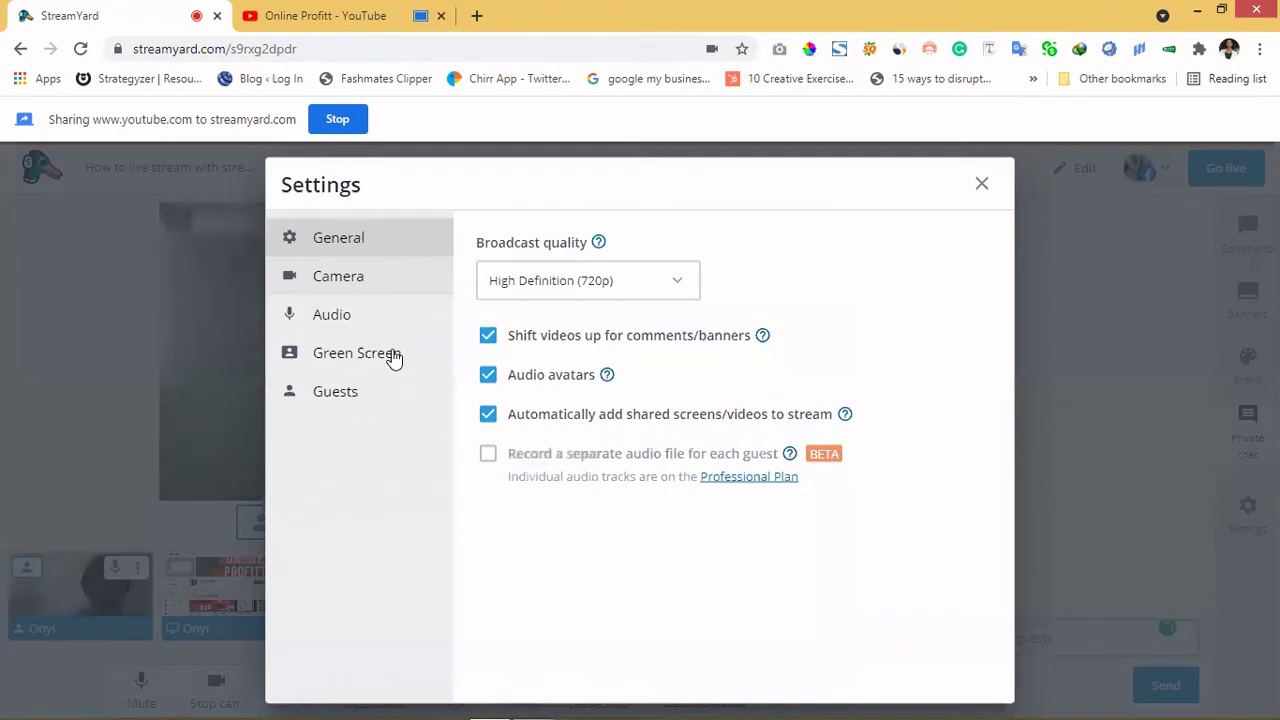
left_click(336, 393)
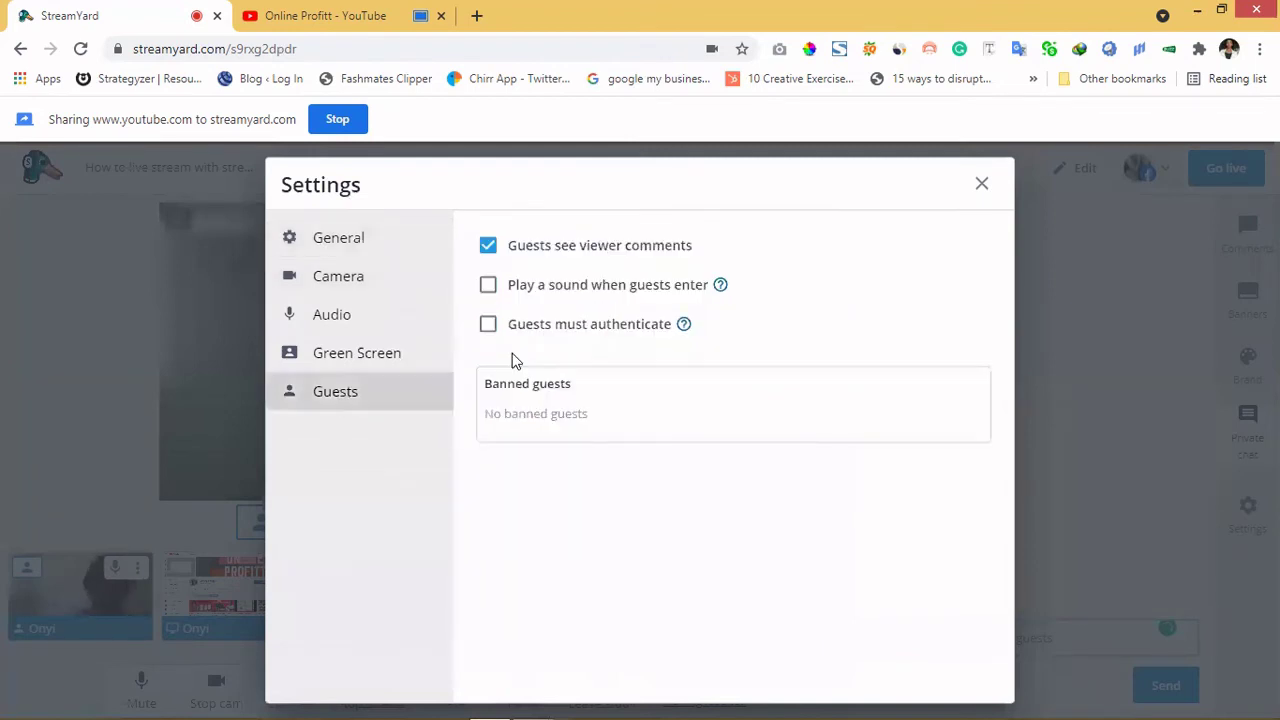
left_click(352, 249)
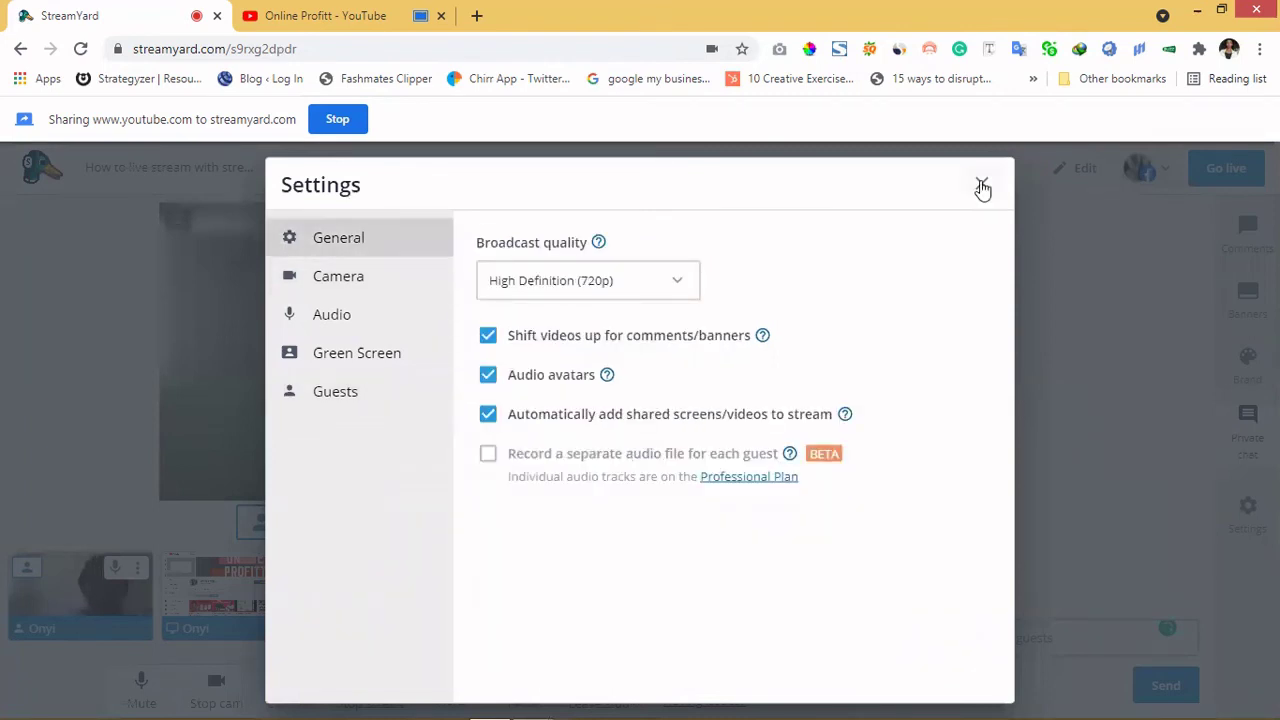
left_click(982, 187)
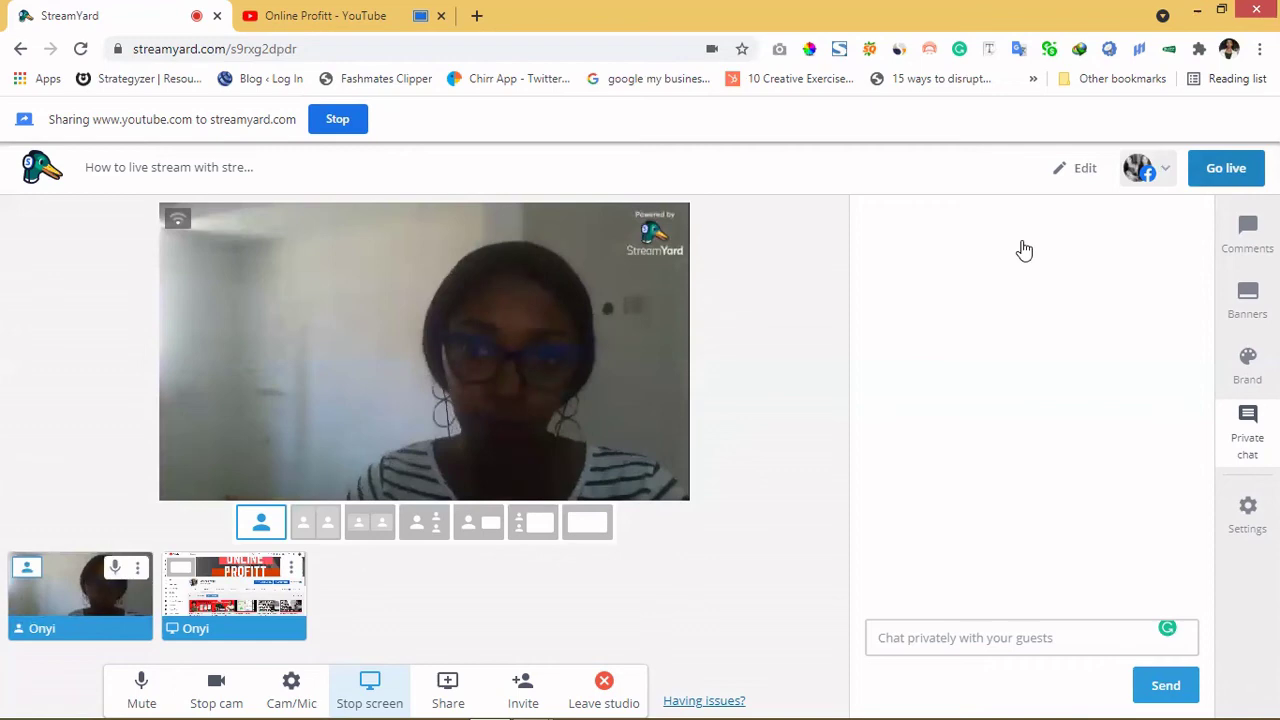
Stop sharing the YouTube screen and leave the studio
left_click(289, 124)
left_click(145, 8)
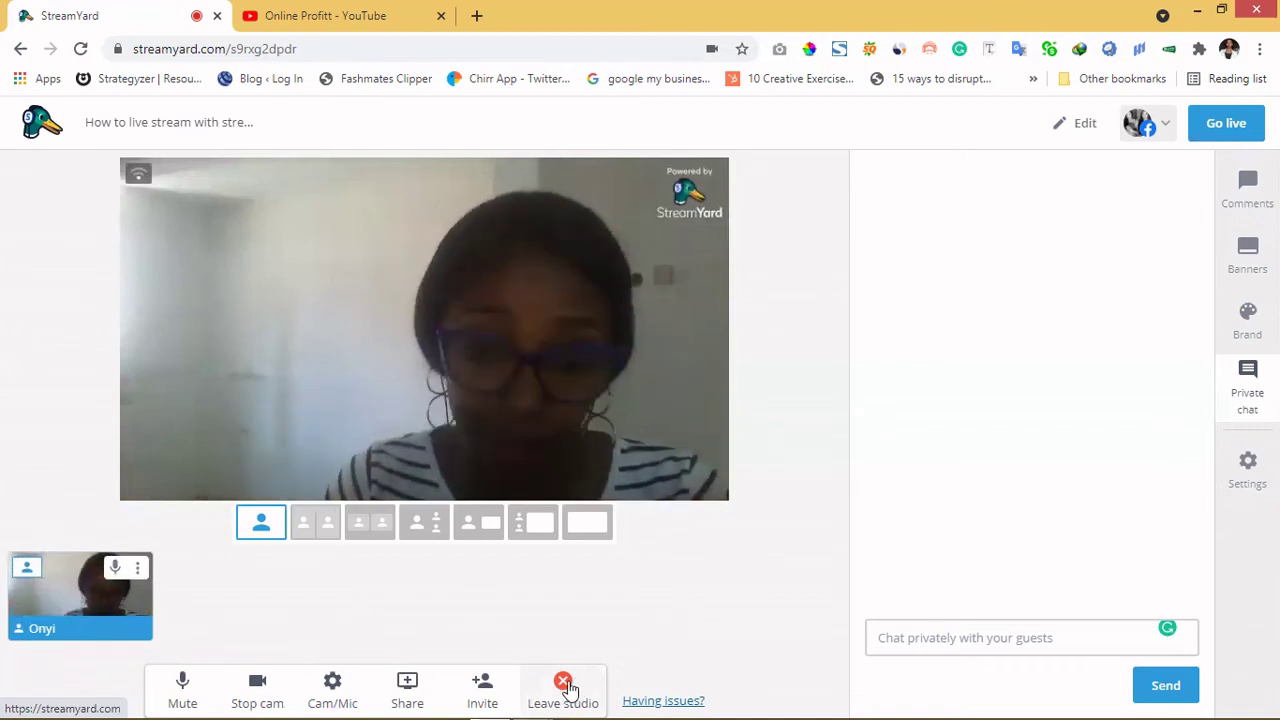
left_click(565, 684)
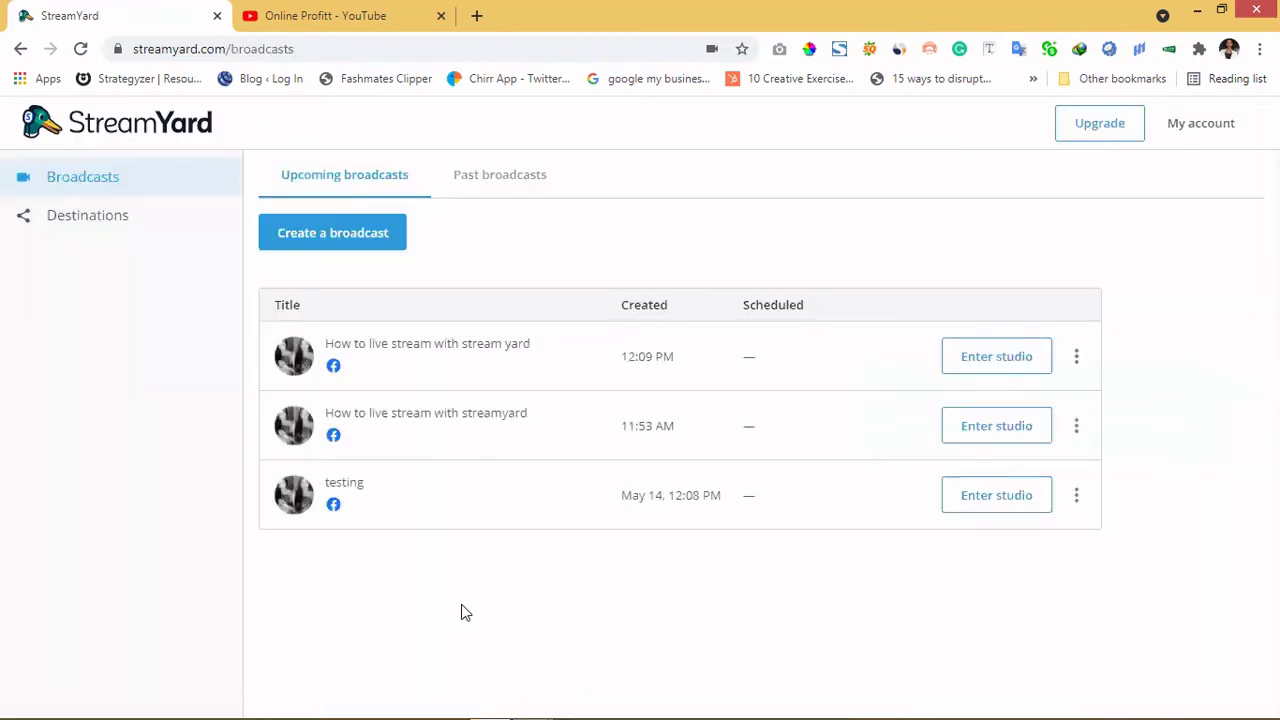
View the connected streaming destinations, and go from the account options to the StreamYard home page
left_click(98, 222)
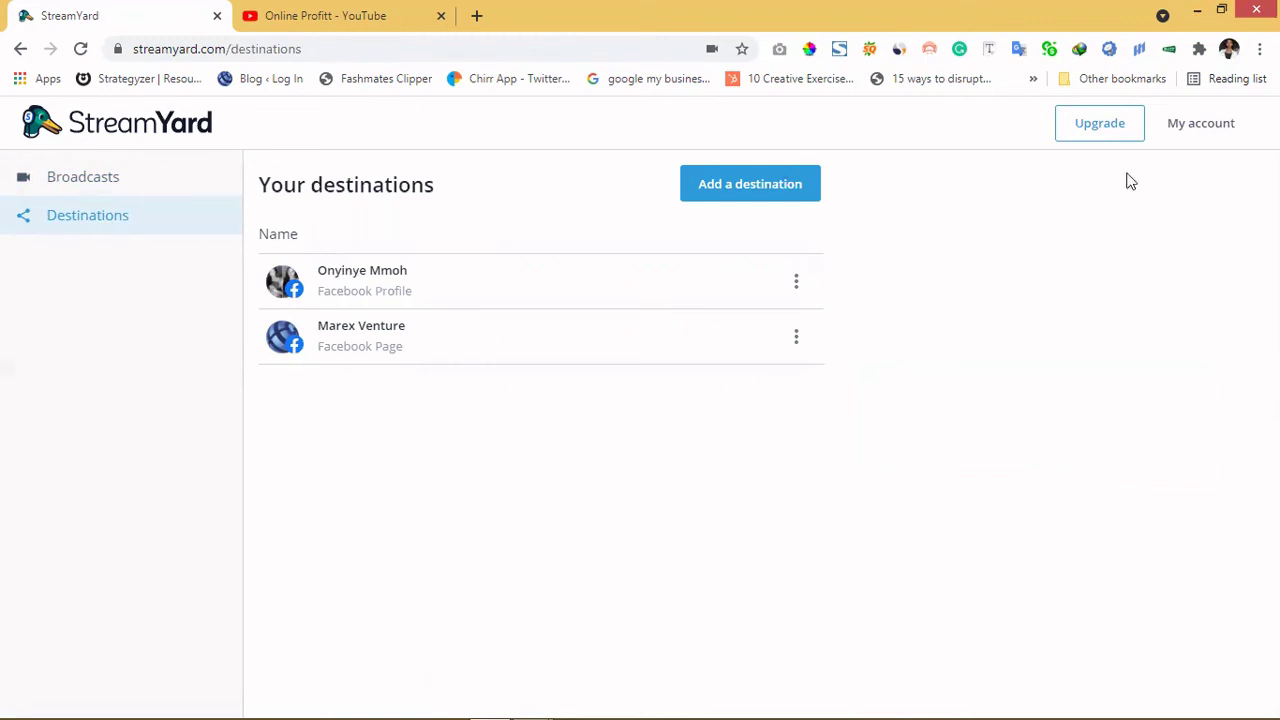
left_click(1202, 124)
left_click(1076, 515)
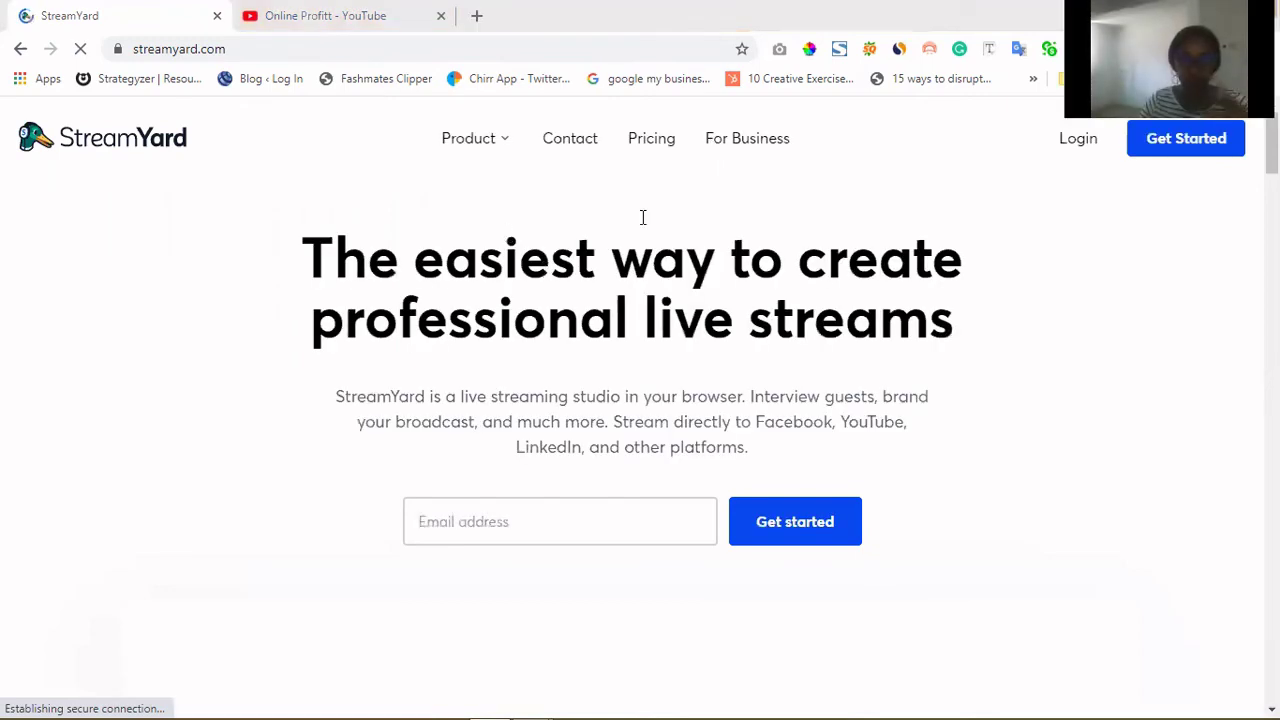
Open the StreamYard pricing page and examine the features and streaming limits of the Free plan
left_click(650, 148)
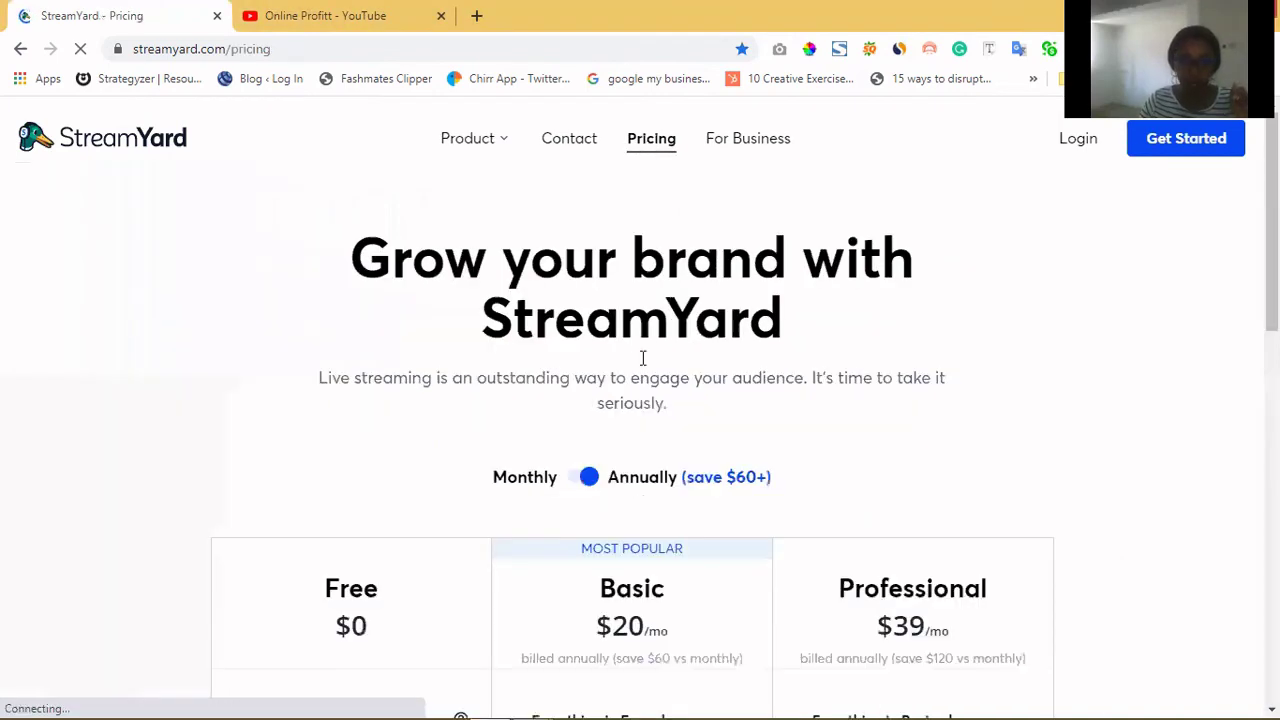
scroll(163, 254, "down", 3)
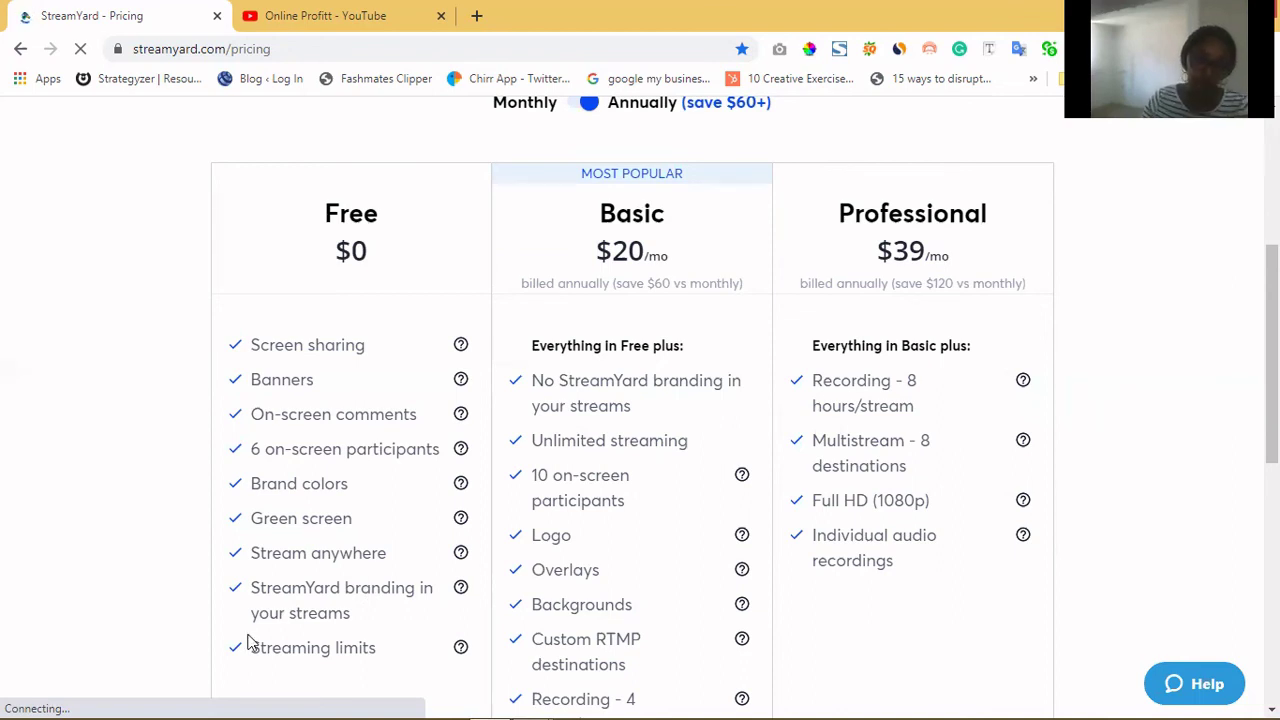
mouse_move(452, 655)
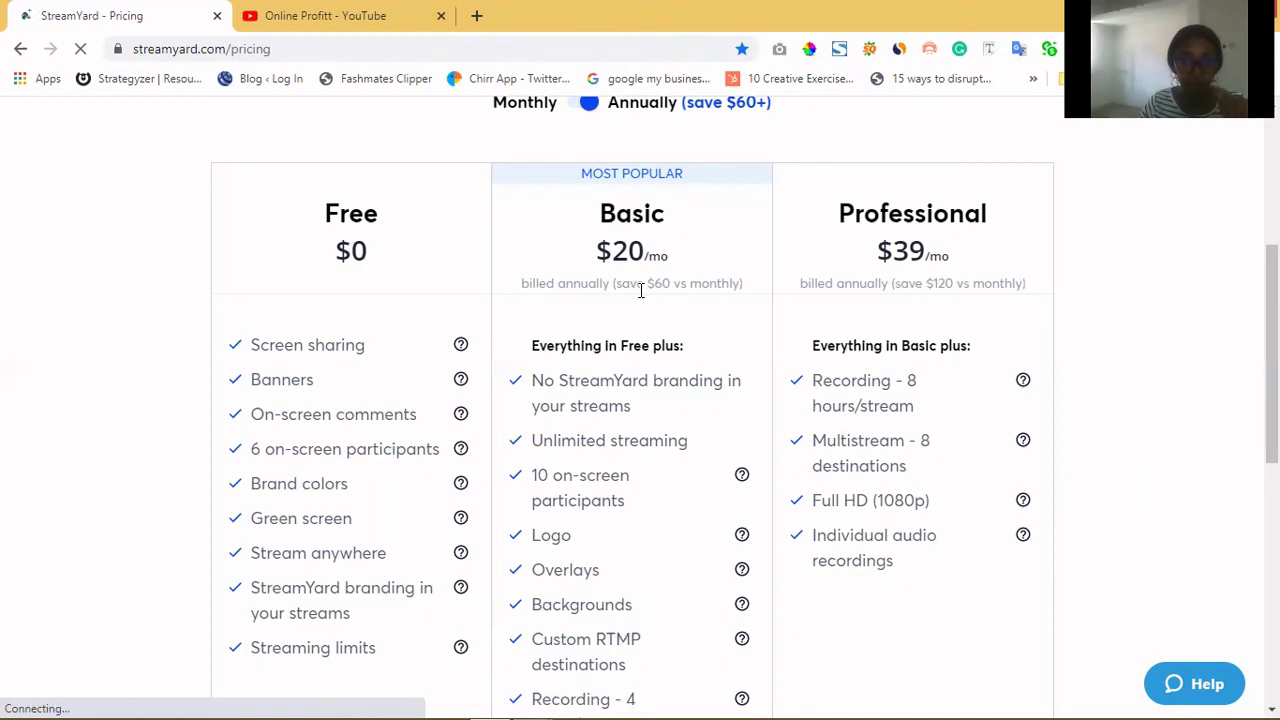
Compare the monthly and annual plan prices, ending on annual billing, and examine the features of the Basic plan
scroll(641, 290, "up", 1)
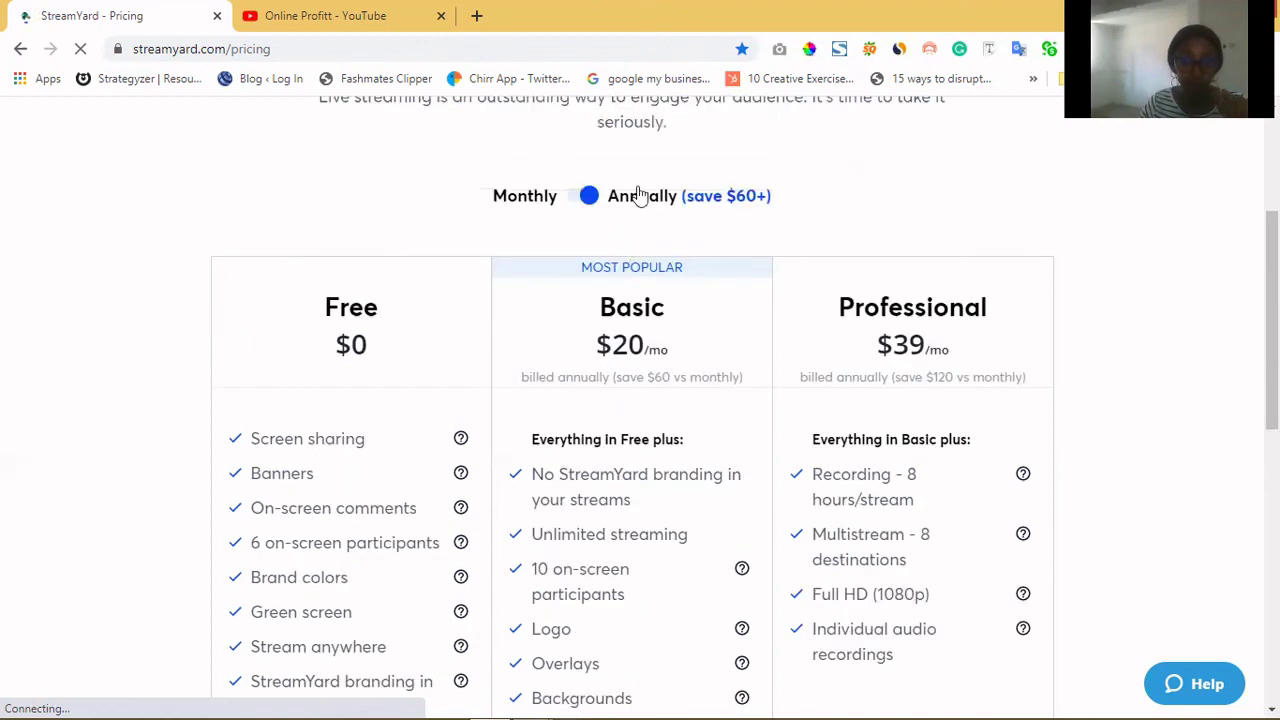
left_click(585, 197)
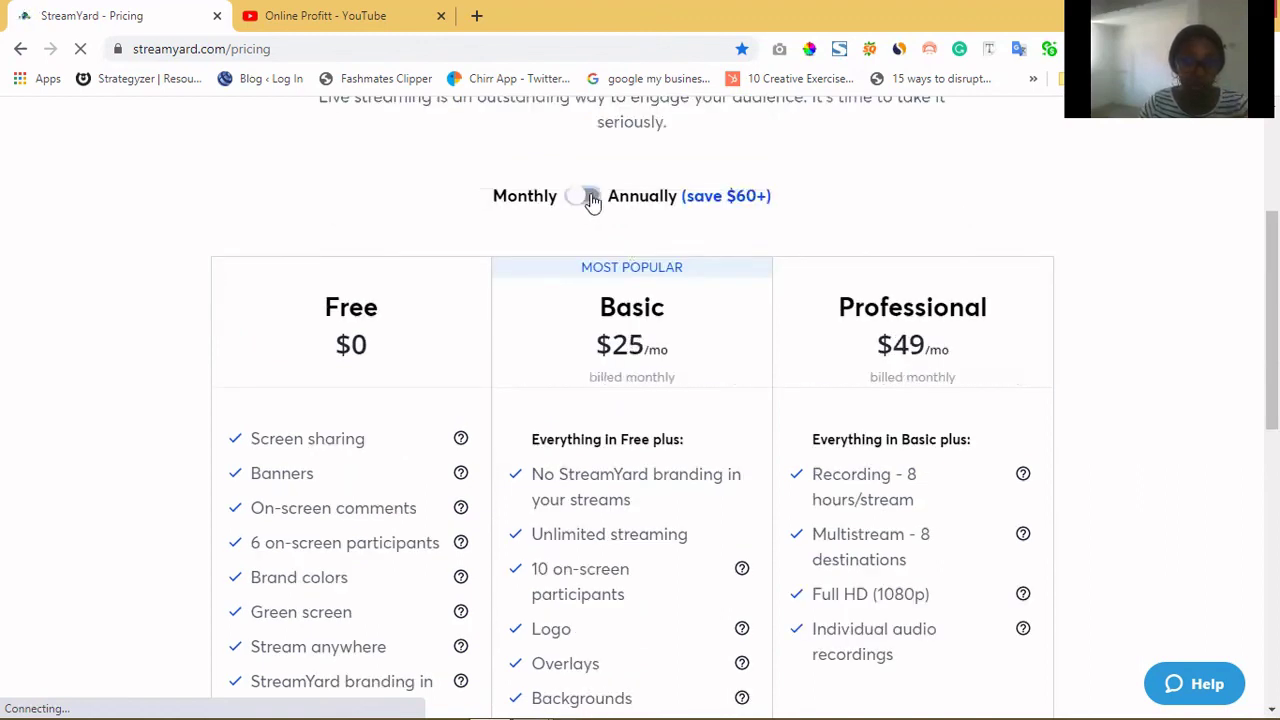
left_click(588, 197)
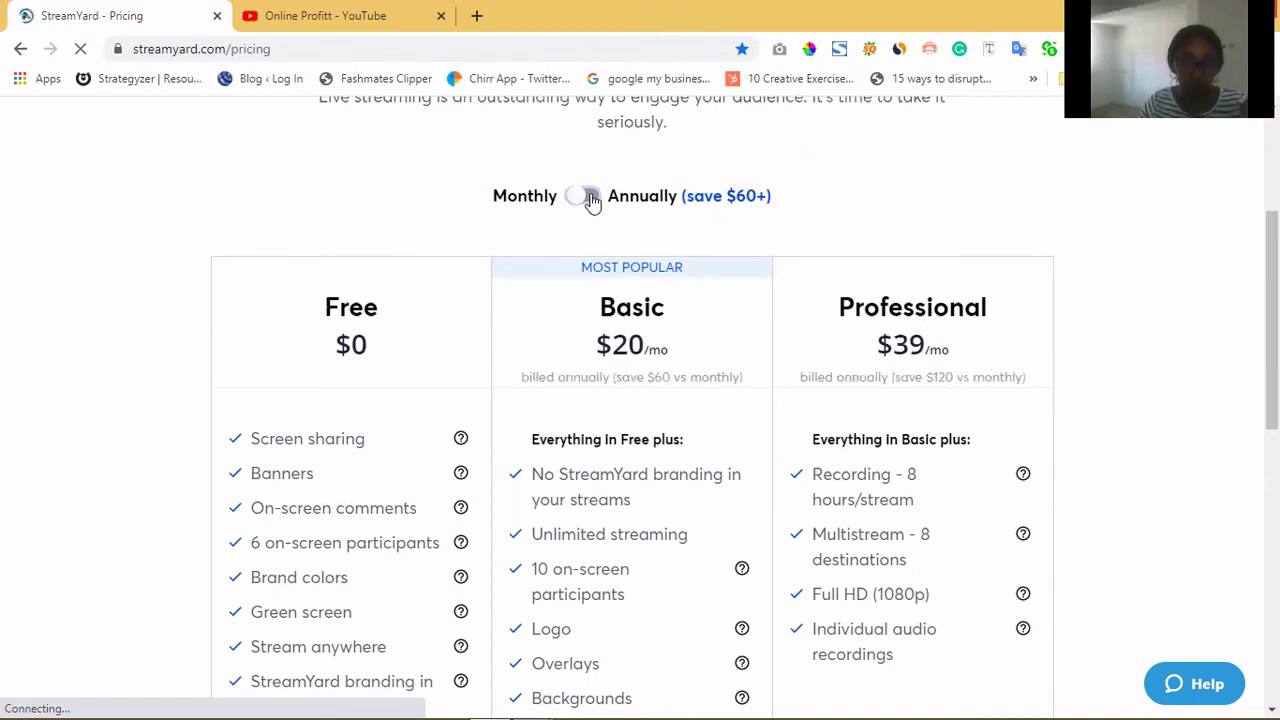
scroll(615, 300, "down", 2)
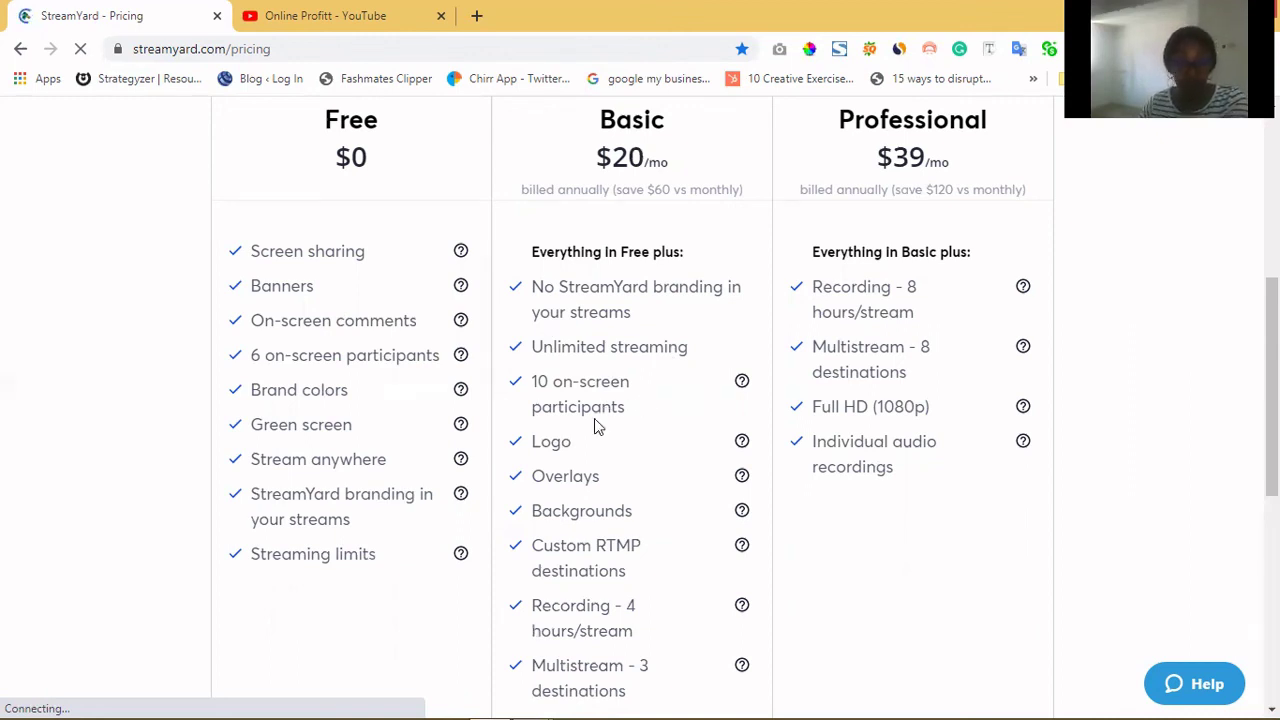
scroll(594, 424, "down", 1)
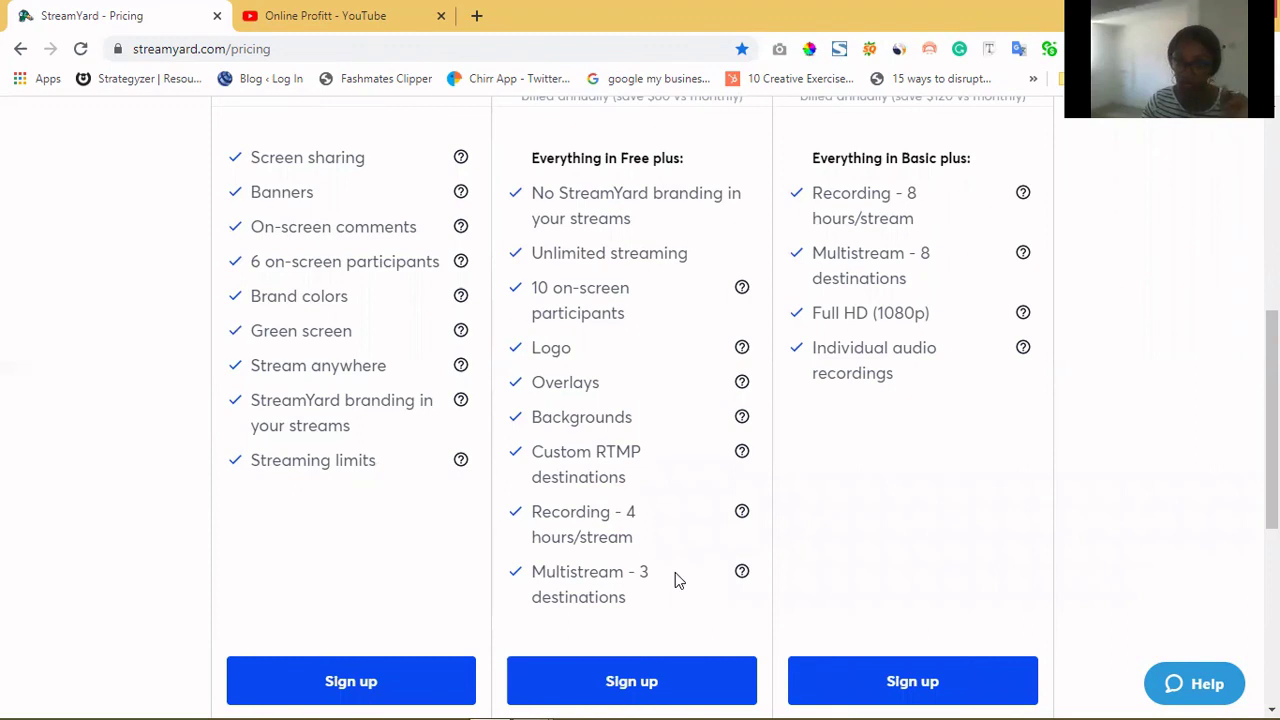
scroll(675, 580, "up", 1)
Switch the plan prices to monthly billing and review the Free, Basic and Professional plans
scroll(808, 486, "up", 3)
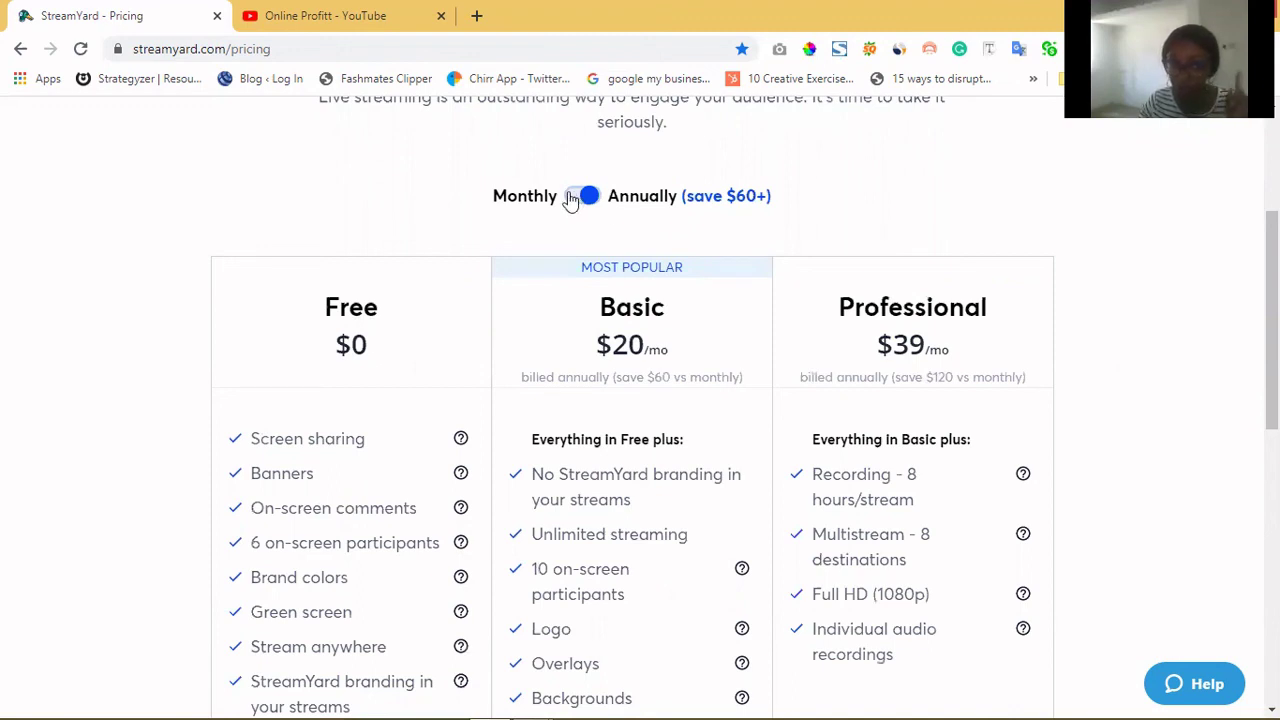
left_click(572, 198)
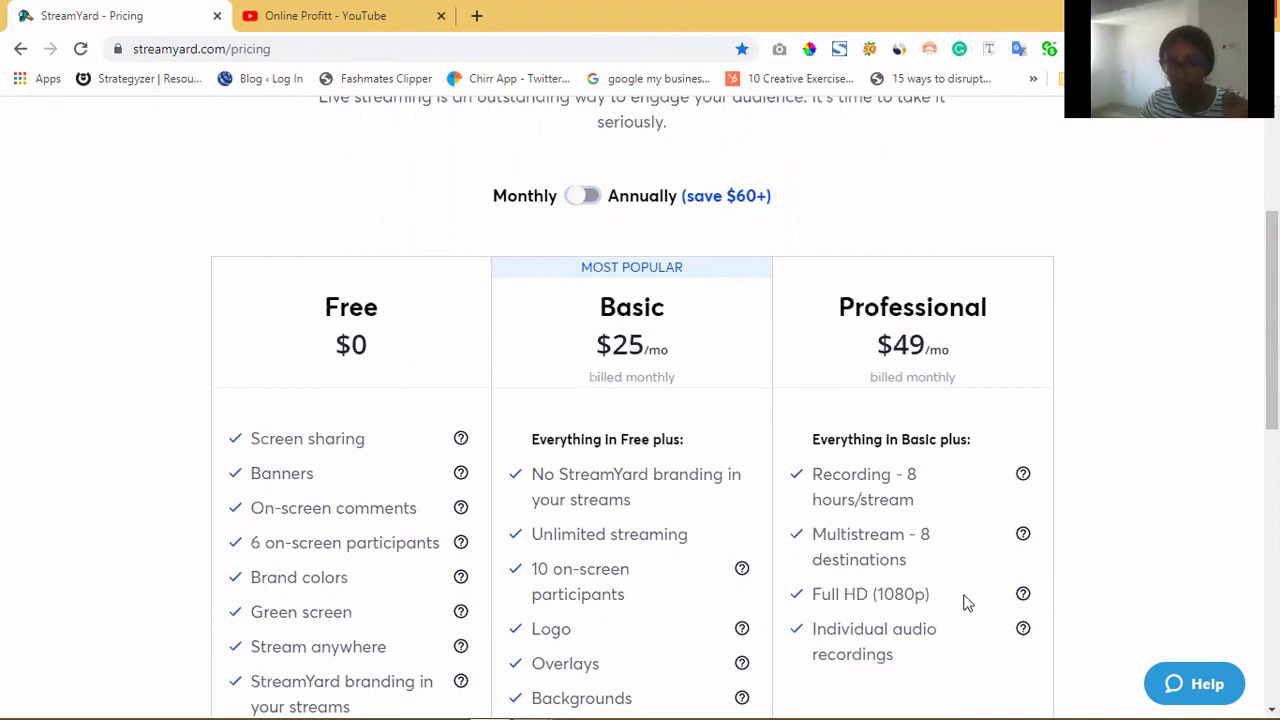
scroll(892, 381, "down", 1)
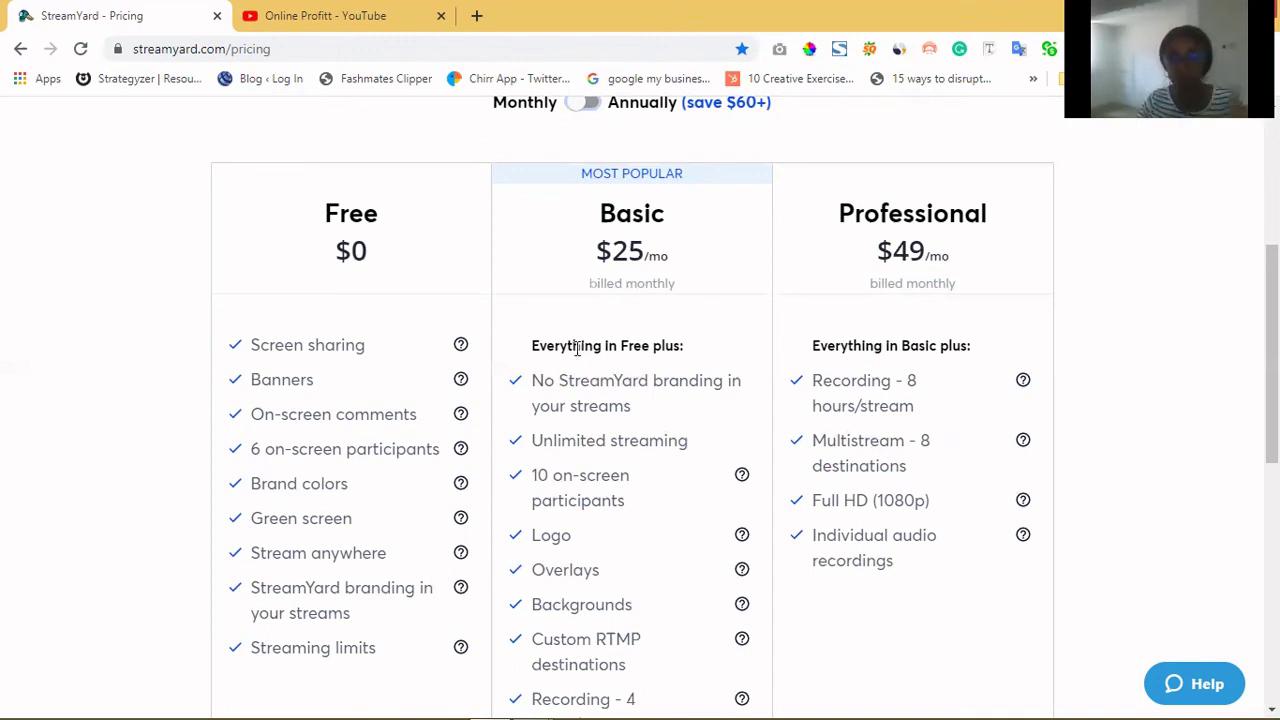
scroll(577, 352, "up", 1)
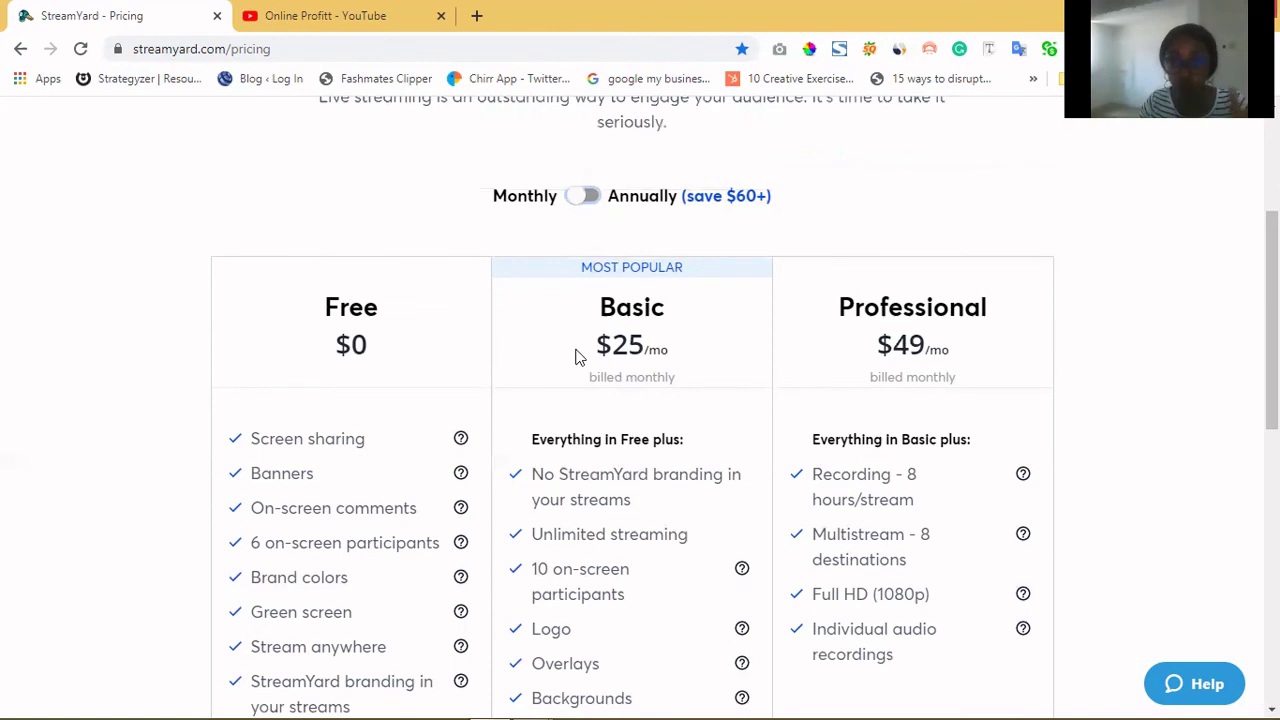
scroll(577, 352, "up", 3)
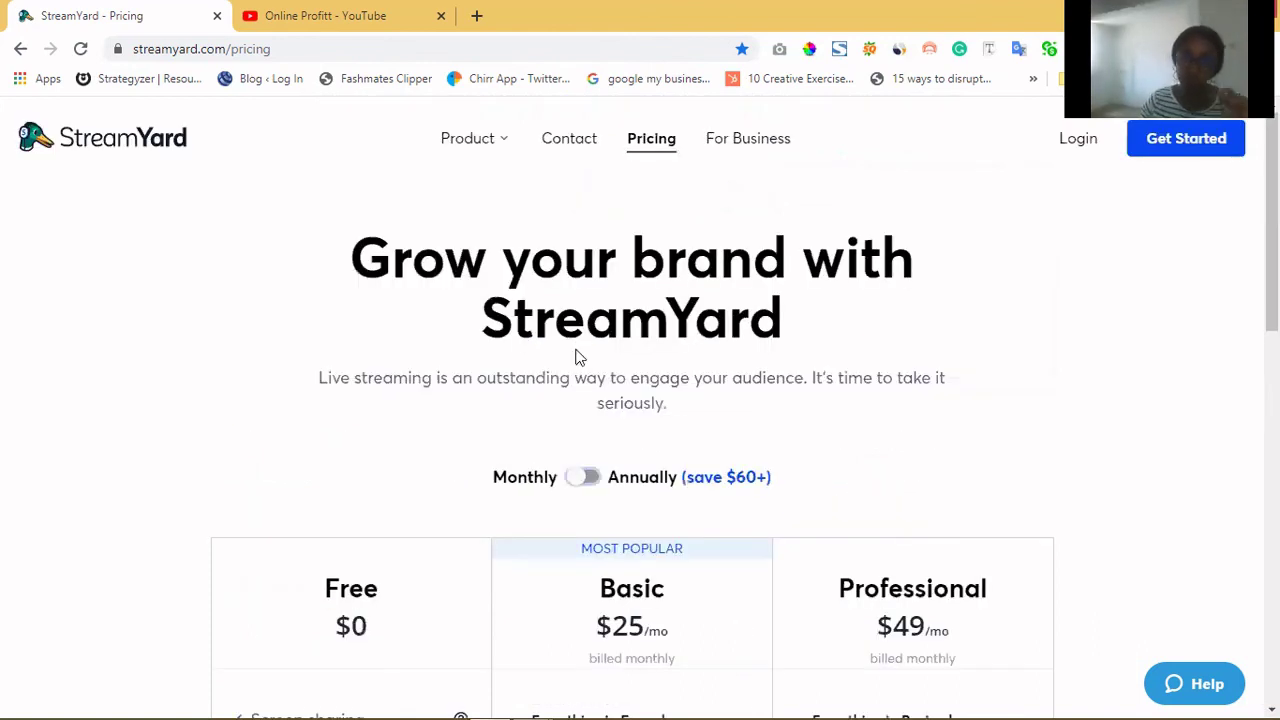
scroll(577, 352, "down", 2)
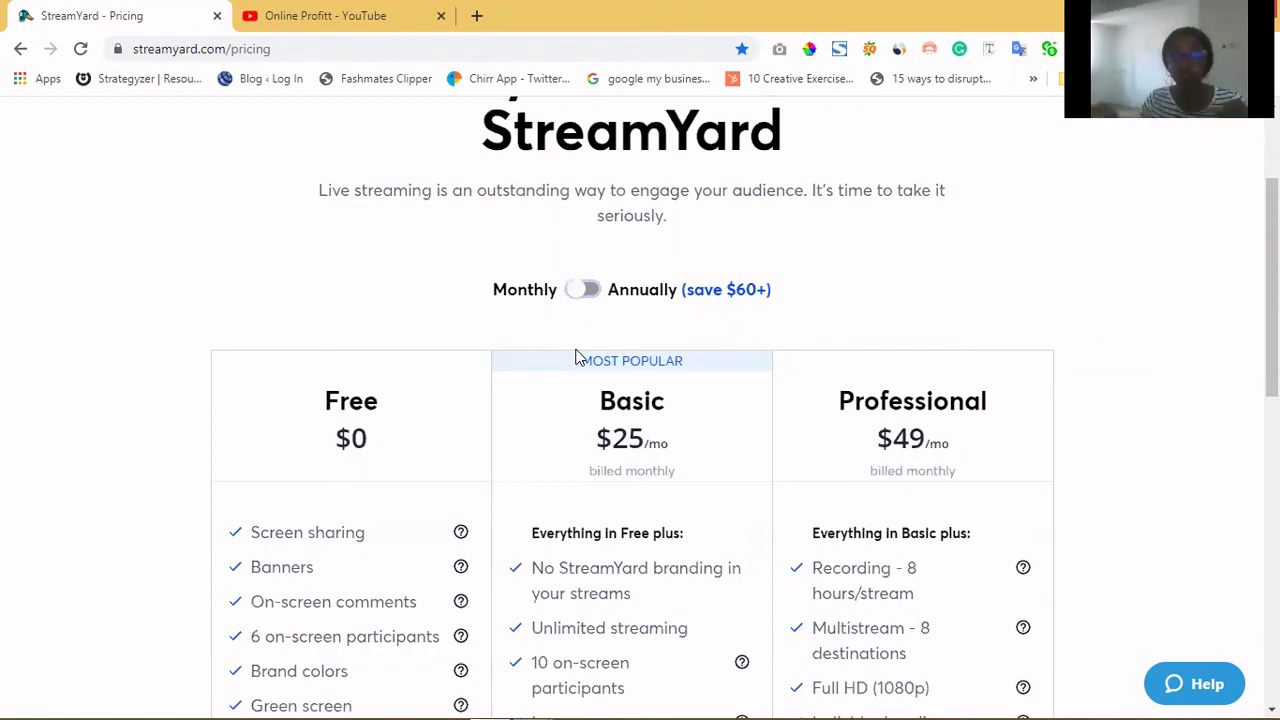
scroll(238, 439, "up", 2)
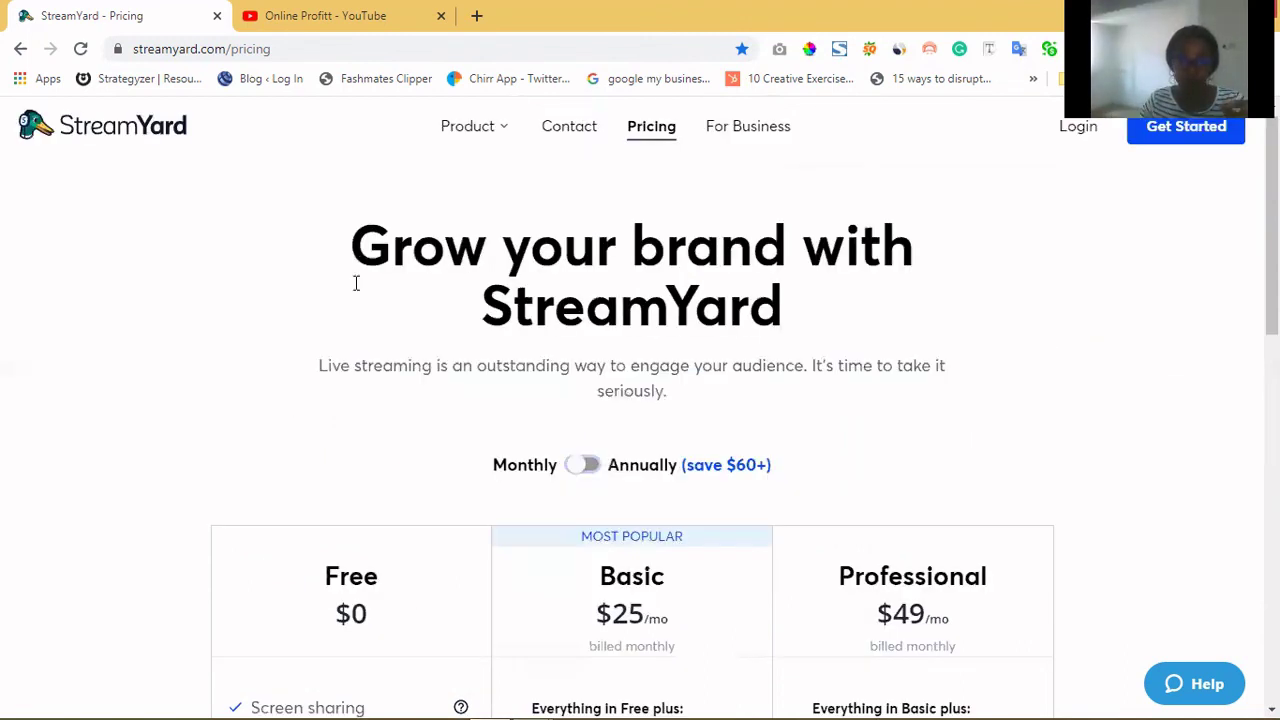
scroll(355, 283, "up", 1)
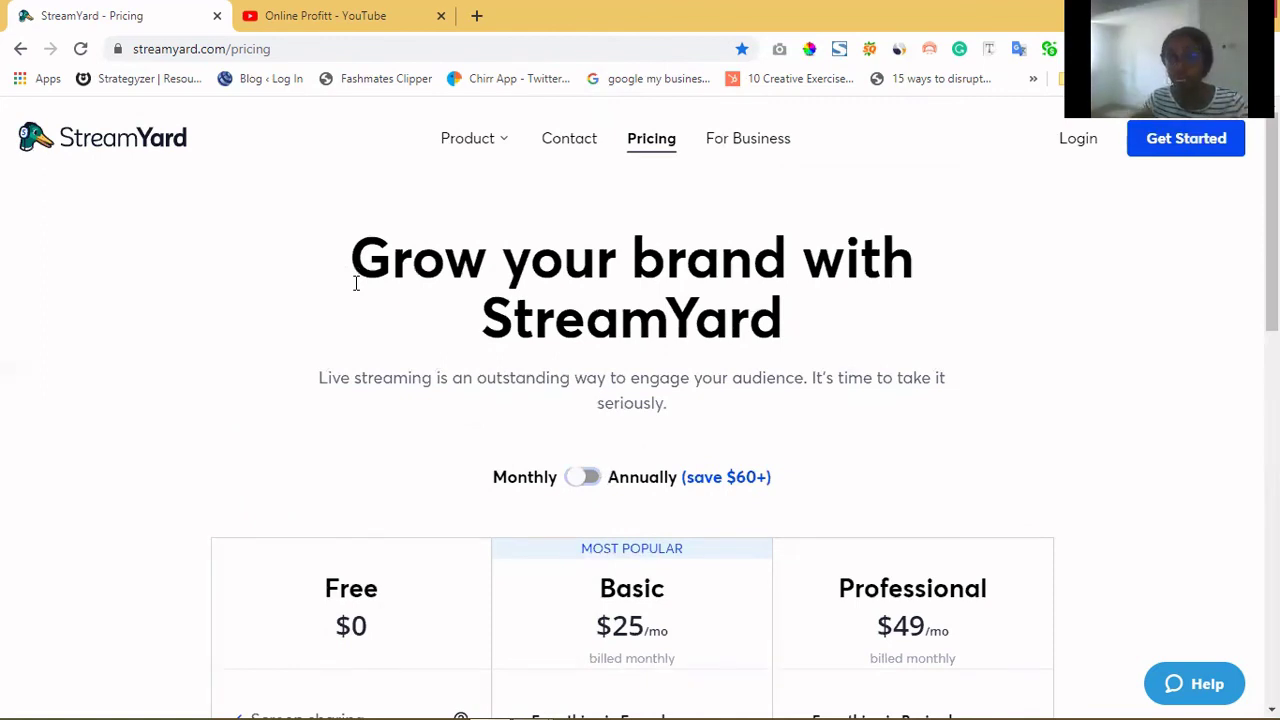